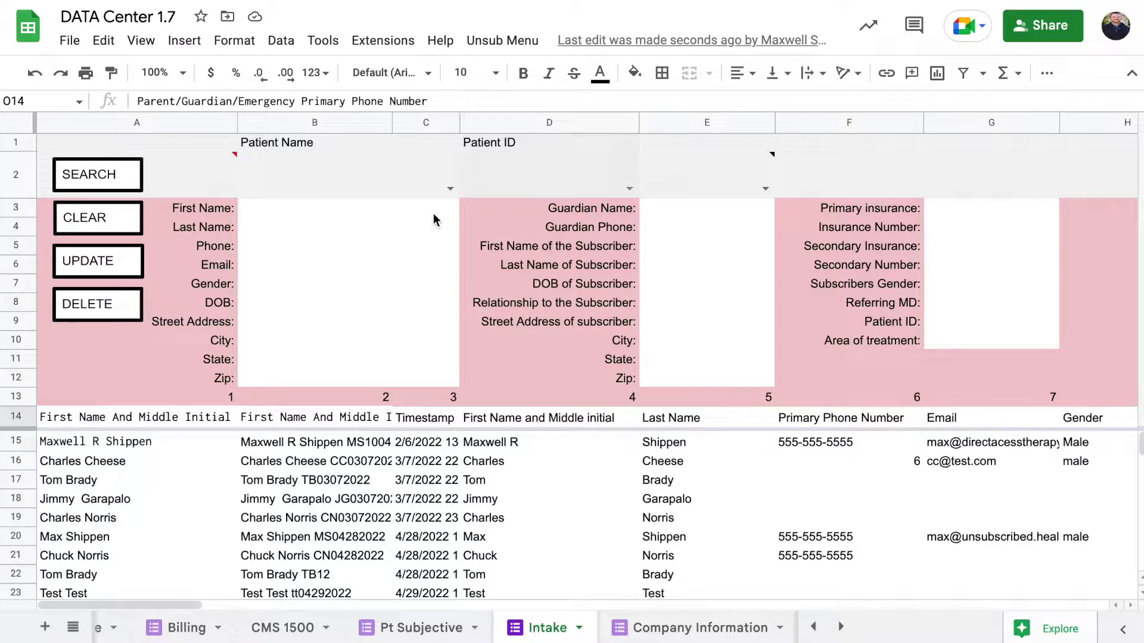
# Pick an existing patient's name from the B2 Patient Name dropdown list.
pyautogui.click(449, 188)
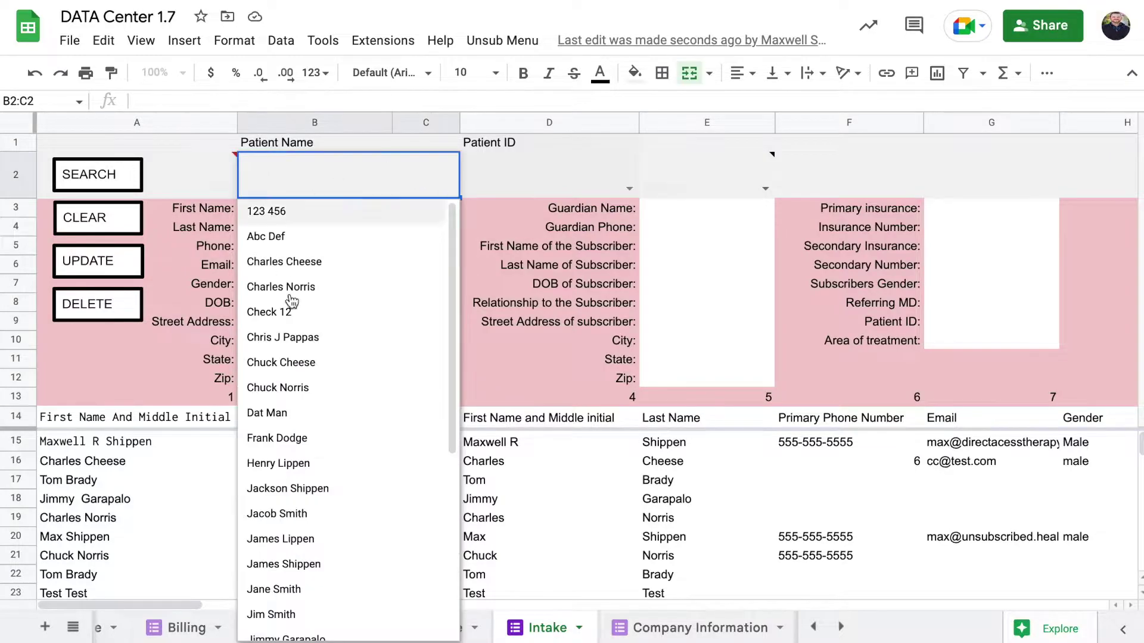
pyautogui.scroll(-5, 357, 354)
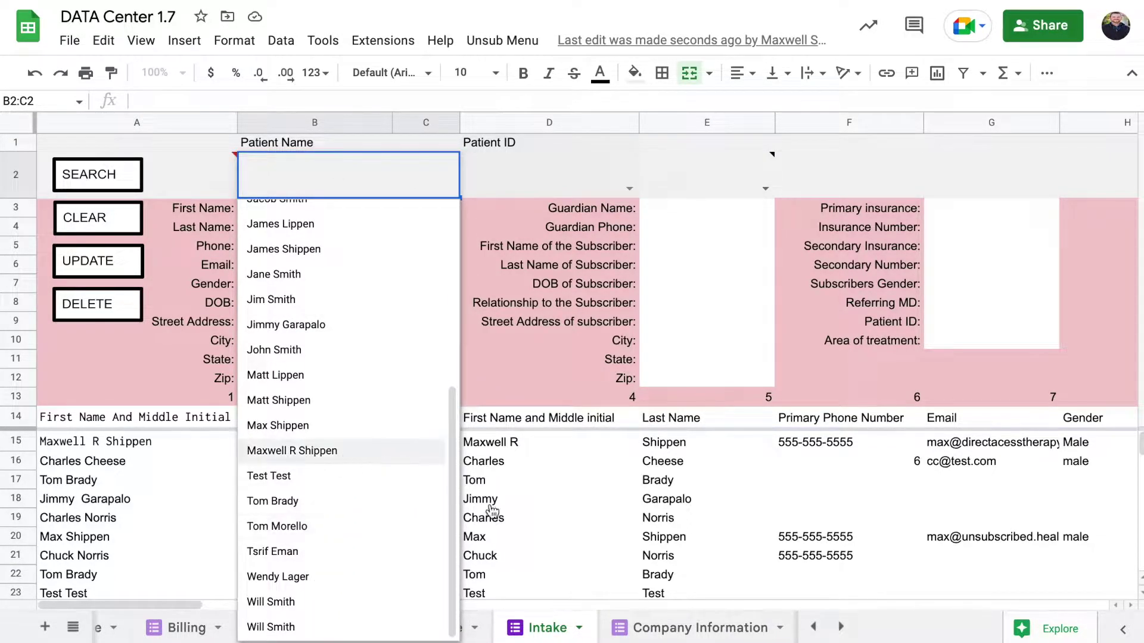
pyautogui.click(508, 512)
pyautogui.scroll(-5, 509, 511)
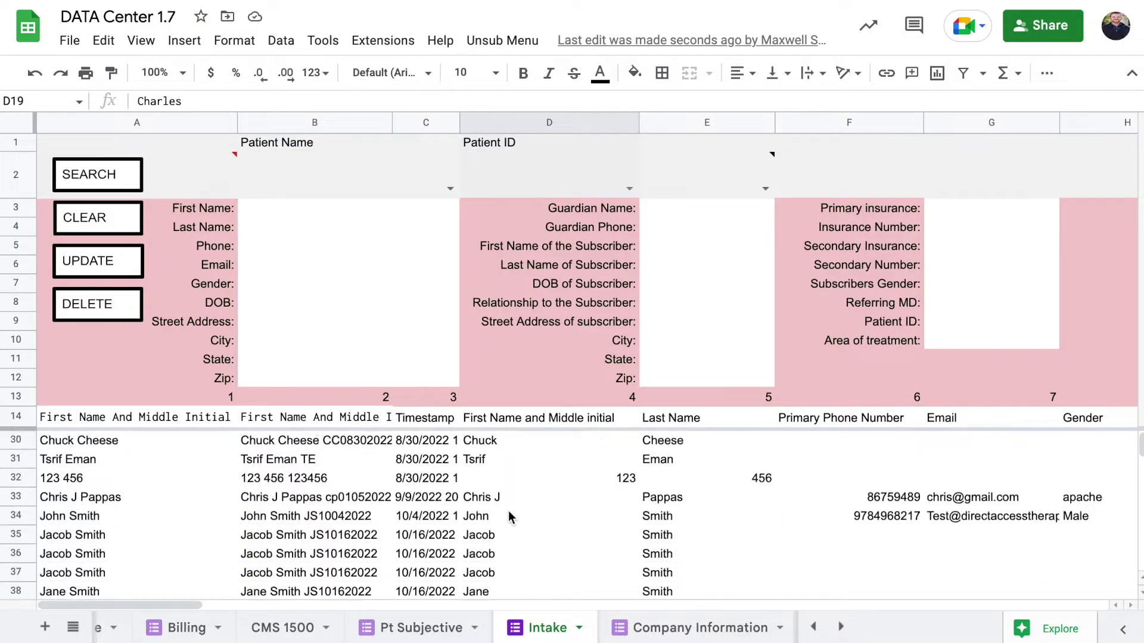
pyautogui.scroll(-3, 509, 511)
pyautogui.scroll(3, 508, 511)
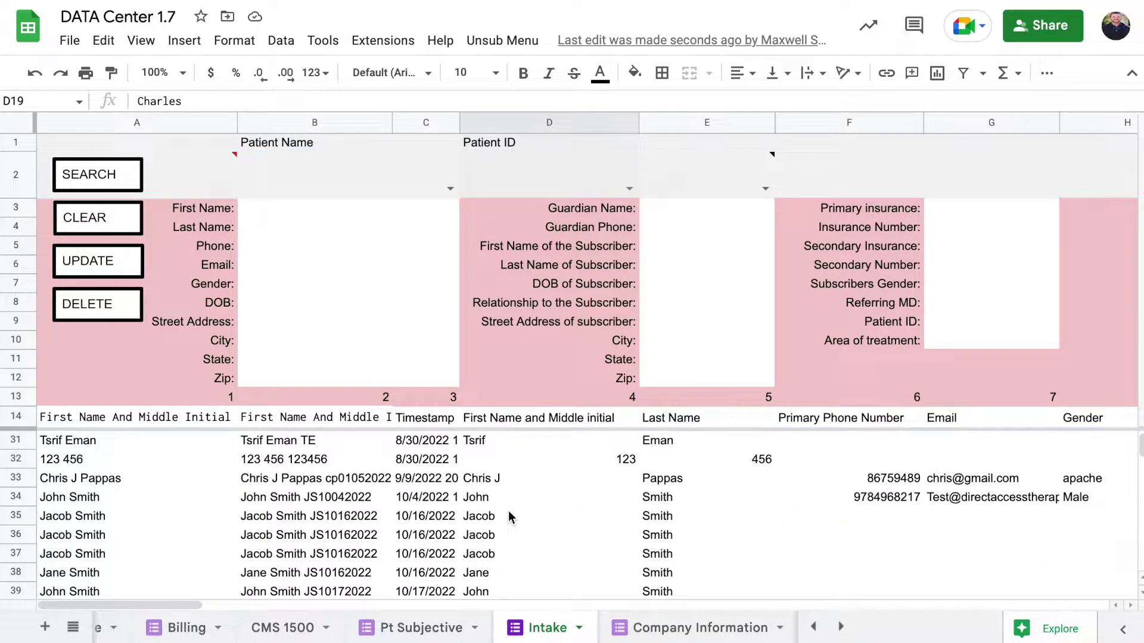
pyautogui.scroll(5, 476, 472)
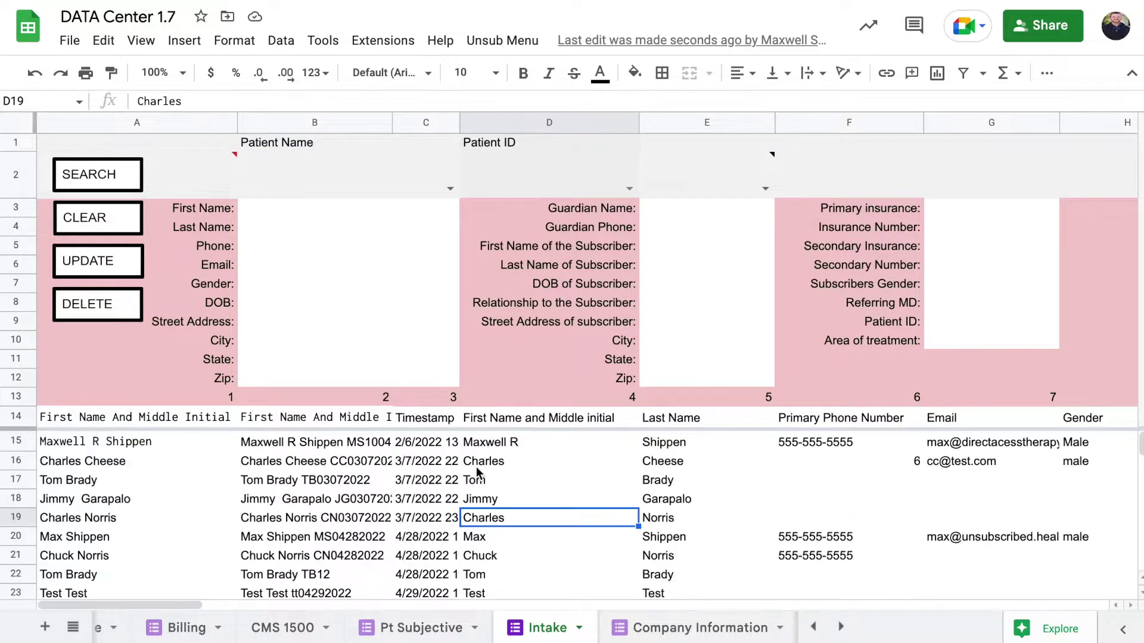
pyautogui.click(450, 189)
pyautogui.scroll(-4, 365, 457)
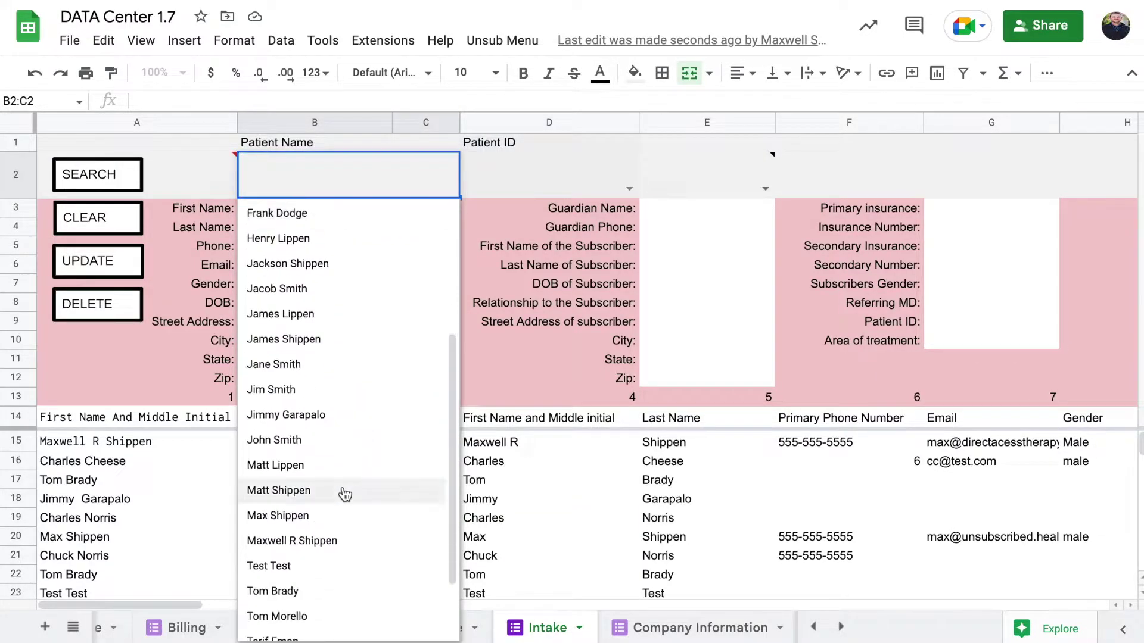
pyautogui.press('Return')
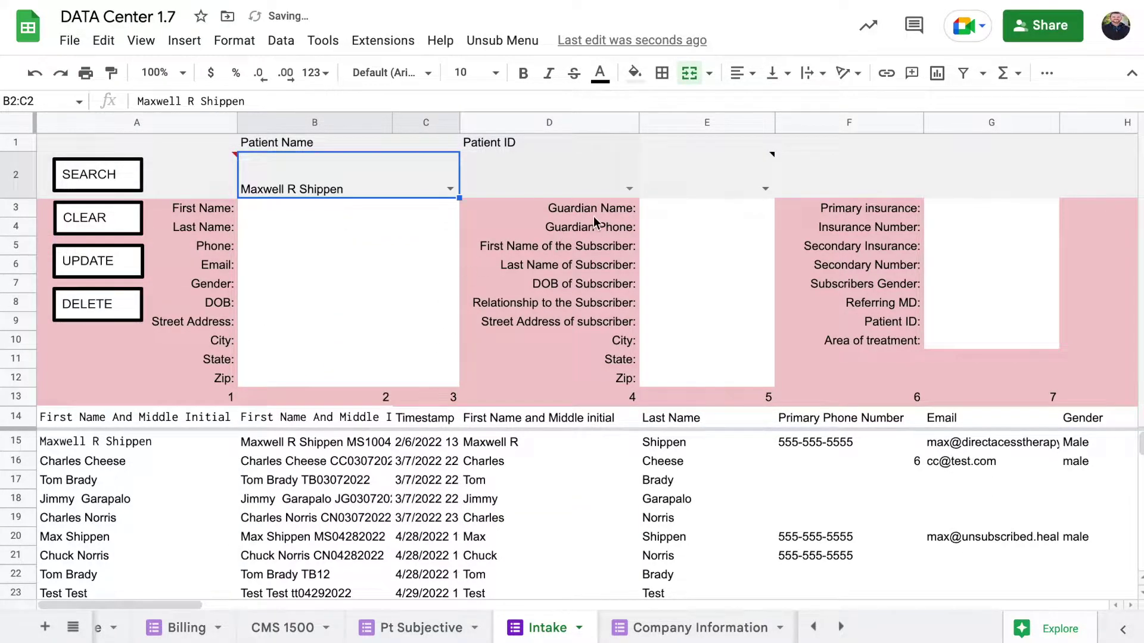
# Choose the patient's ID in D2, leave the lock setting unchanged, and run SEARCH to load the record.
pyautogui.click(620, 188)
pyautogui.click(624, 189)
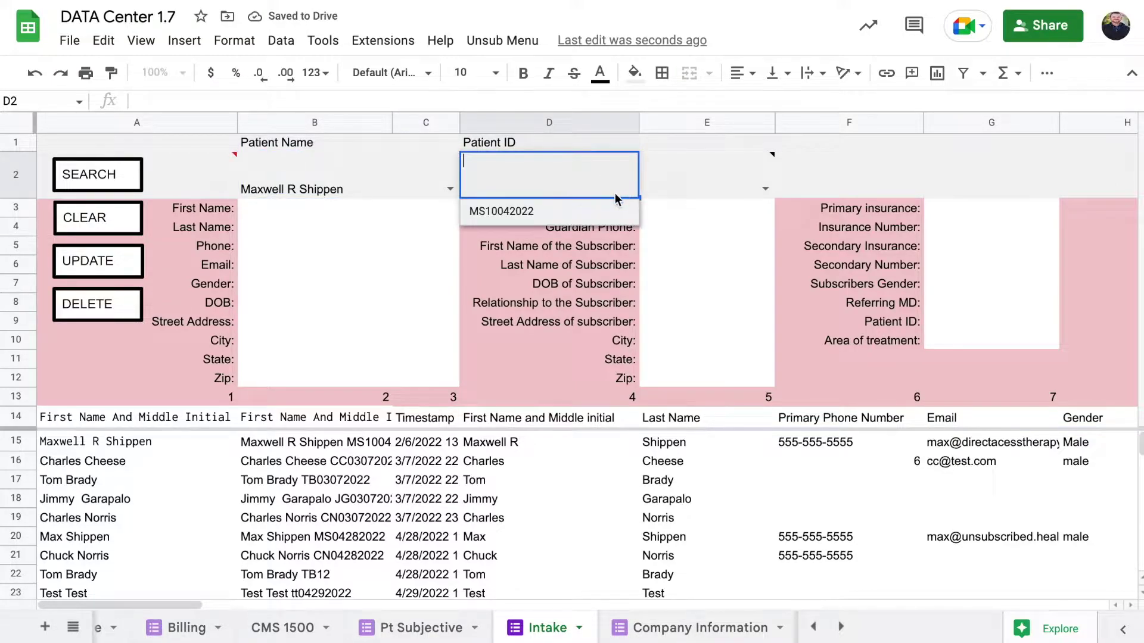
pyautogui.click(594, 218)
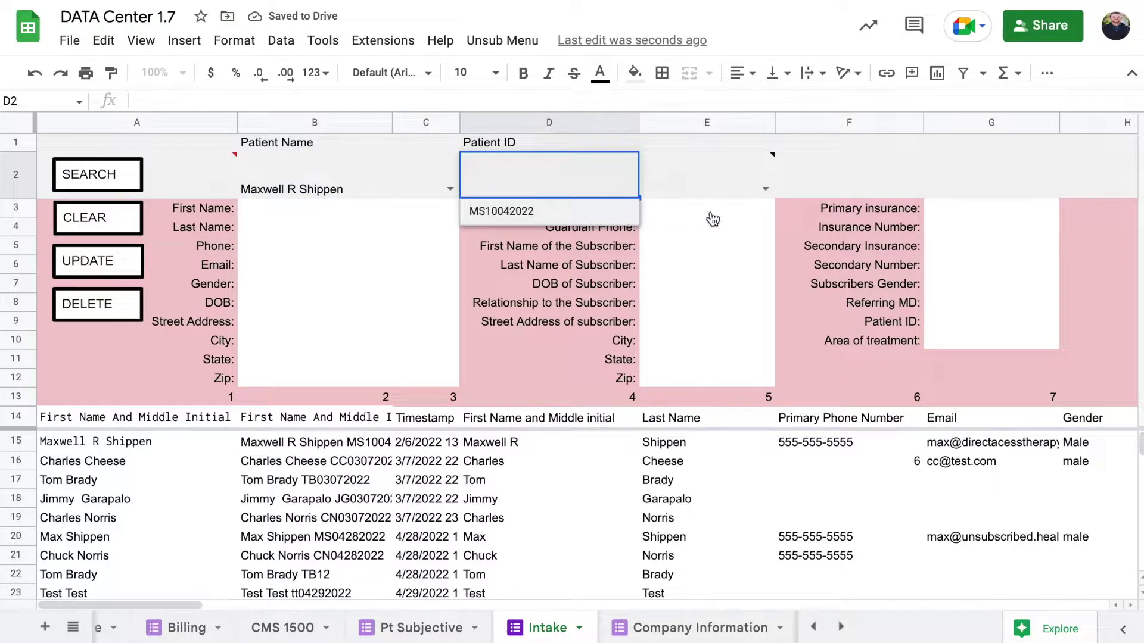
pyautogui.click(764, 189)
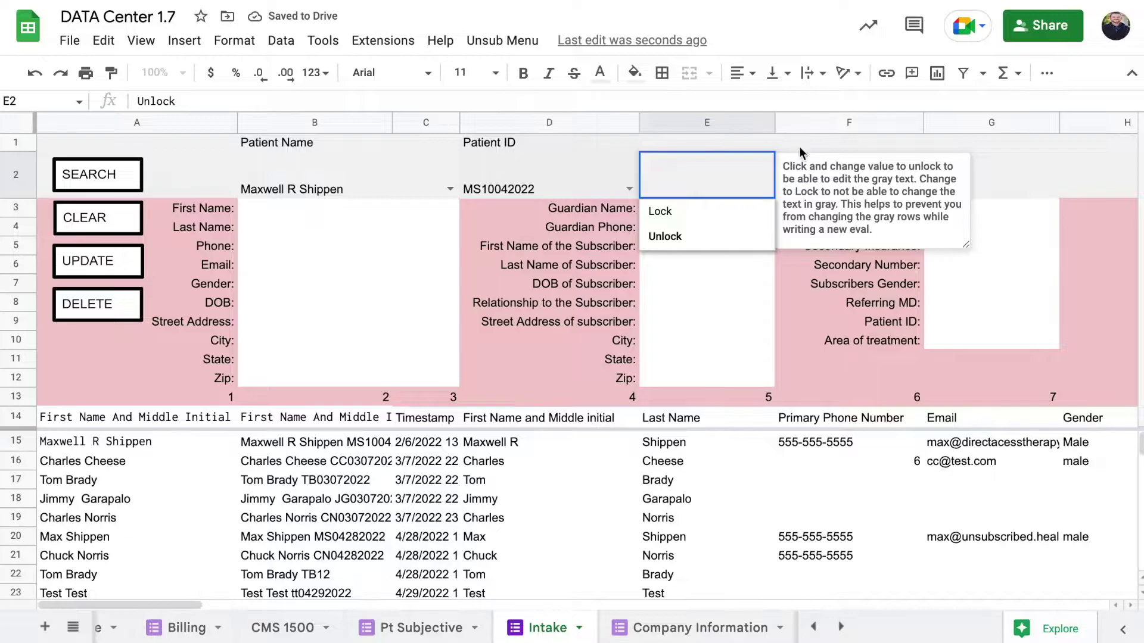
pyautogui.click(777, 146)
pyautogui.click(119, 180)
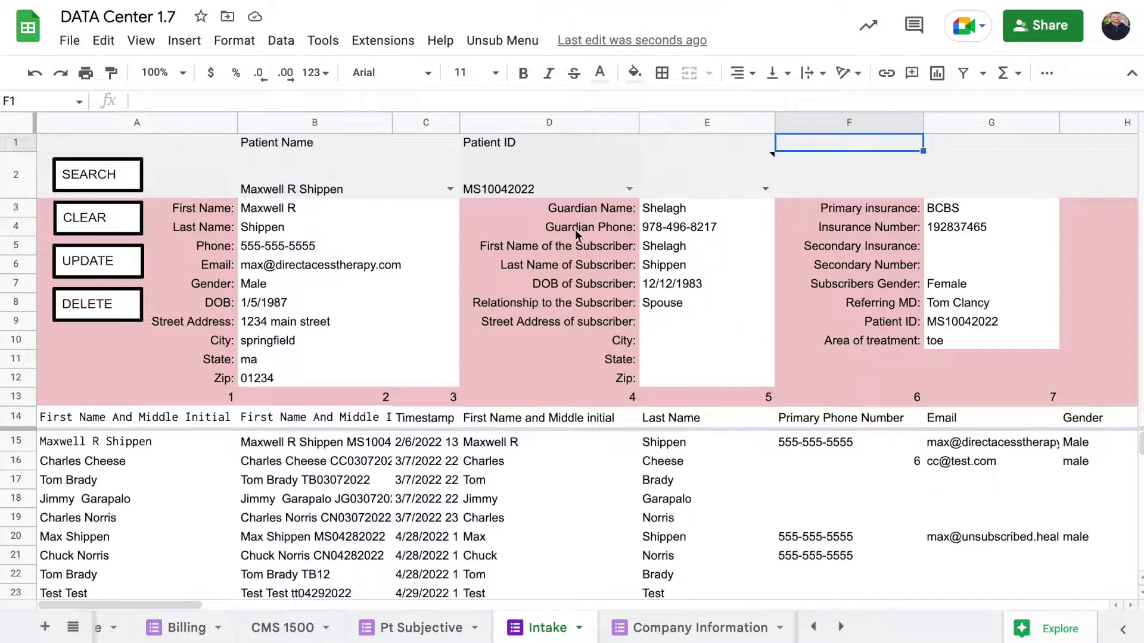
pyautogui.click(487, 190)
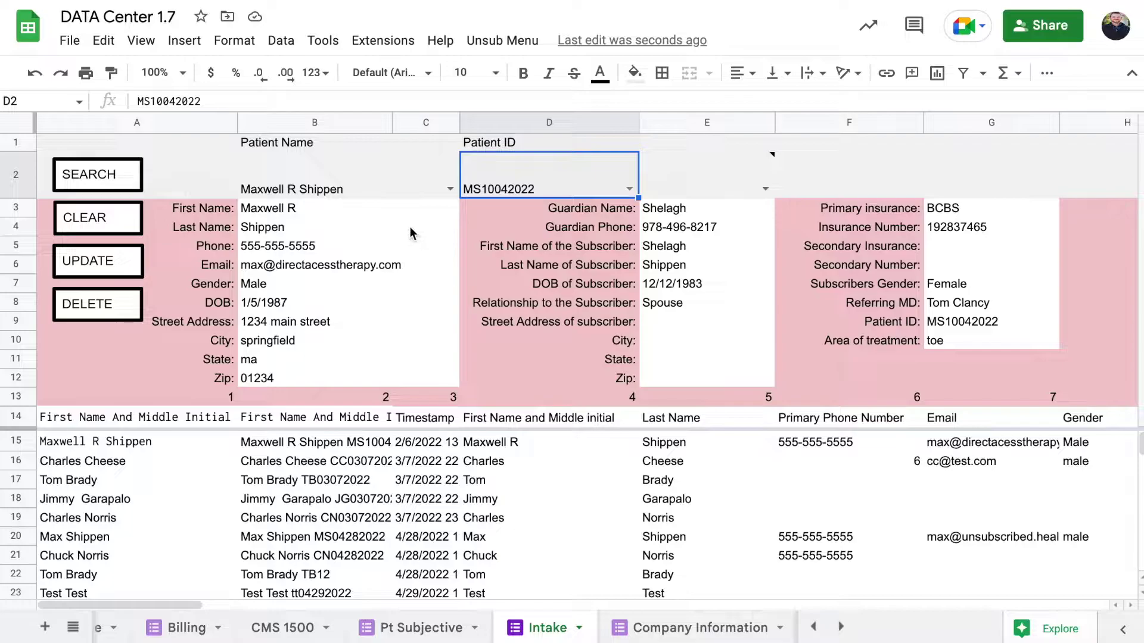
pyautogui.click(343, 183)
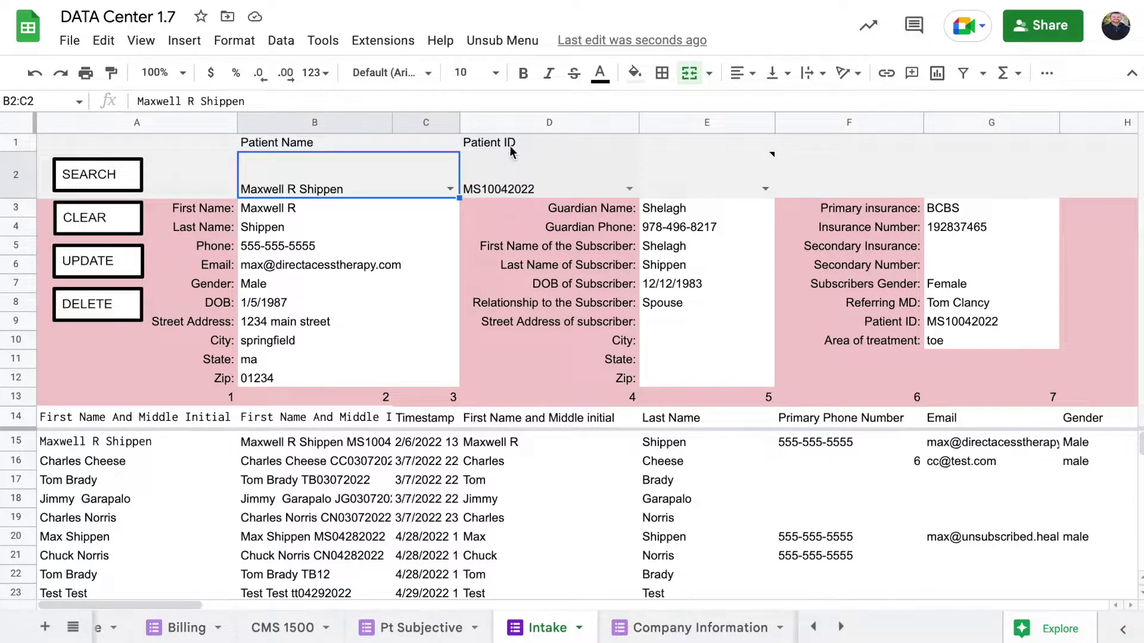
pyautogui.click(503, 187)
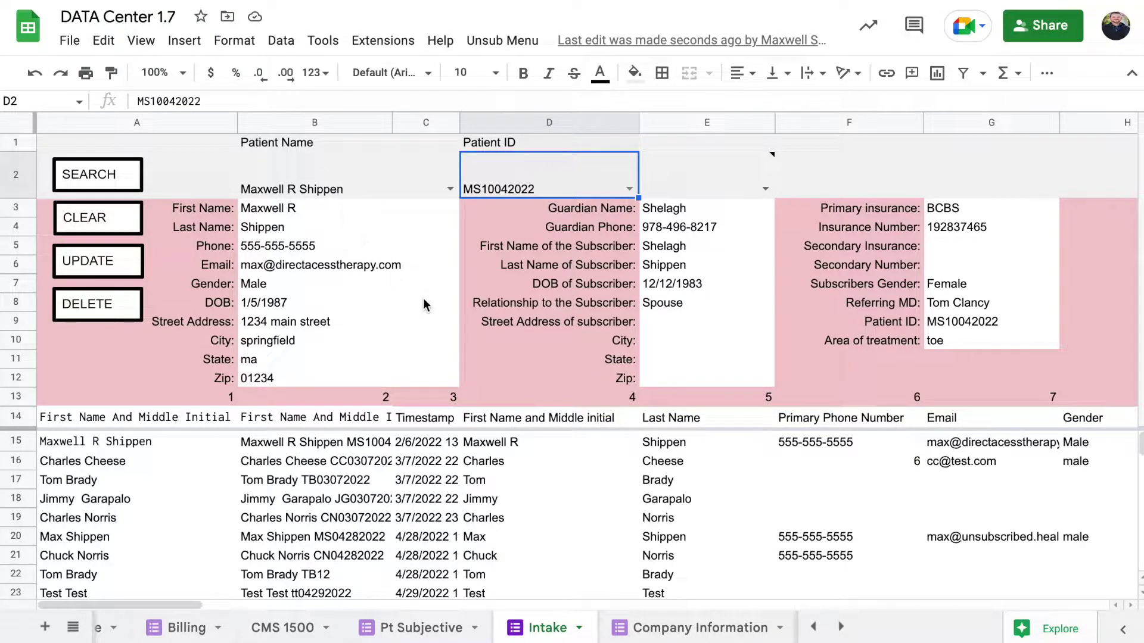
# Review the loaded name, phone and subscriber fields, then wipe the form with CLEAR.
pyautogui.click(301, 205)
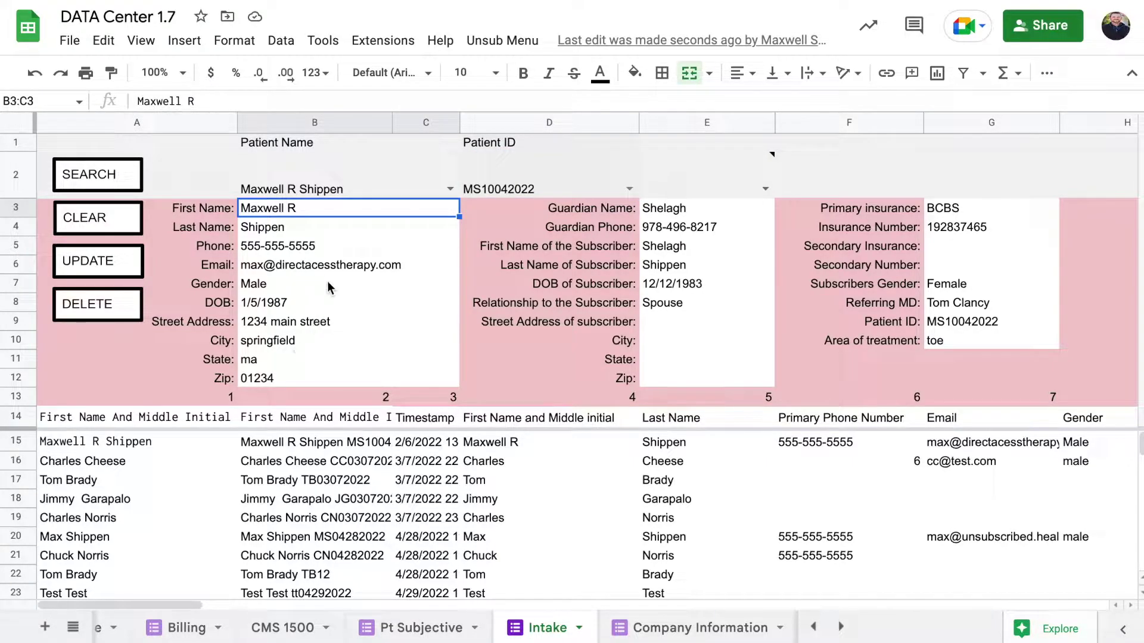
pyautogui.click(302, 245)
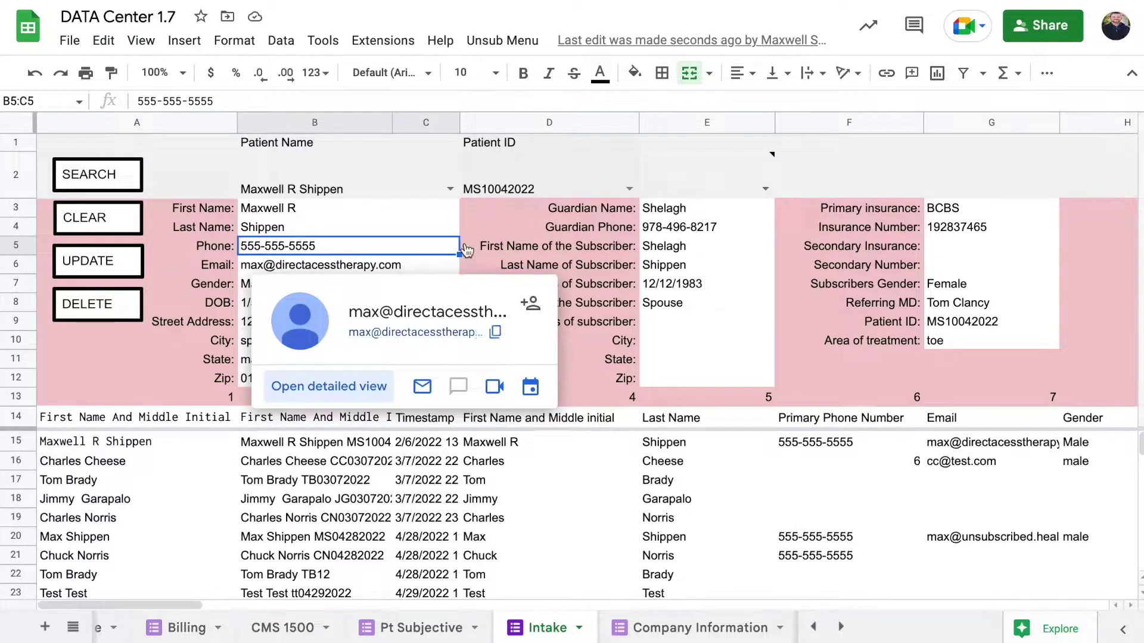
pyautogui.click(523, 264)
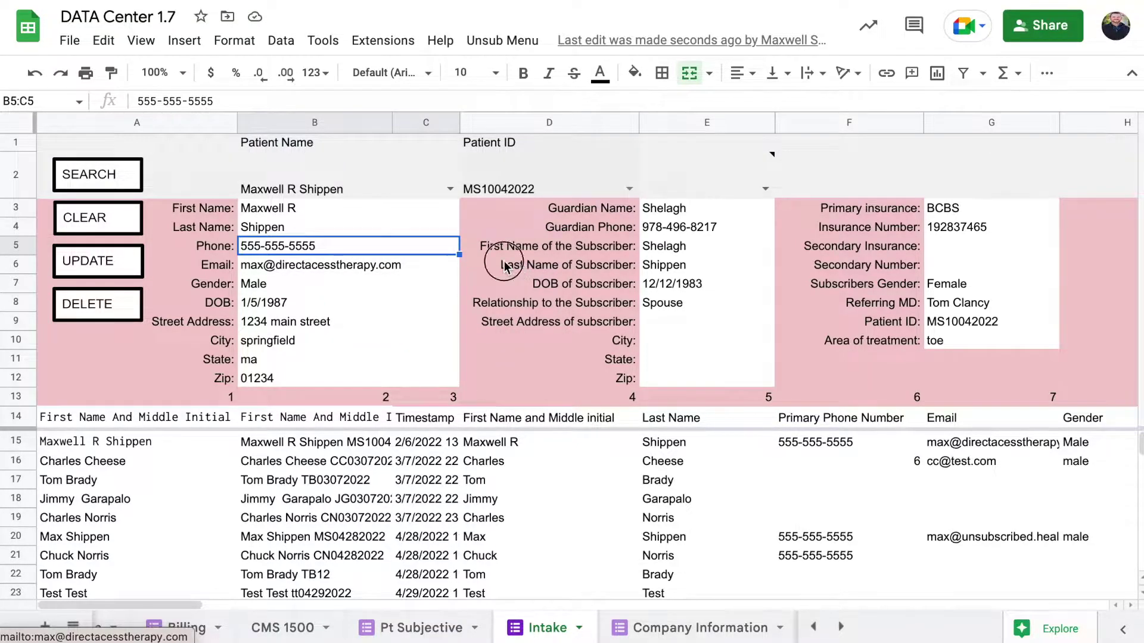
pyautogui.click(364, 232)
pyautogui.click(364, 249)
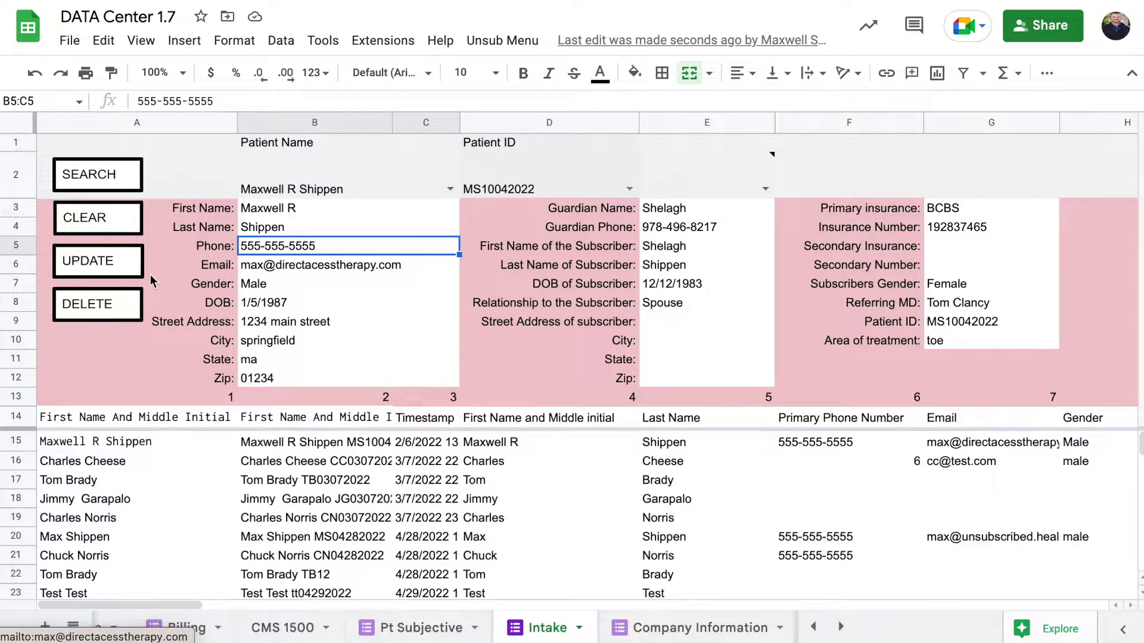
pyautogui.click(117, 221)
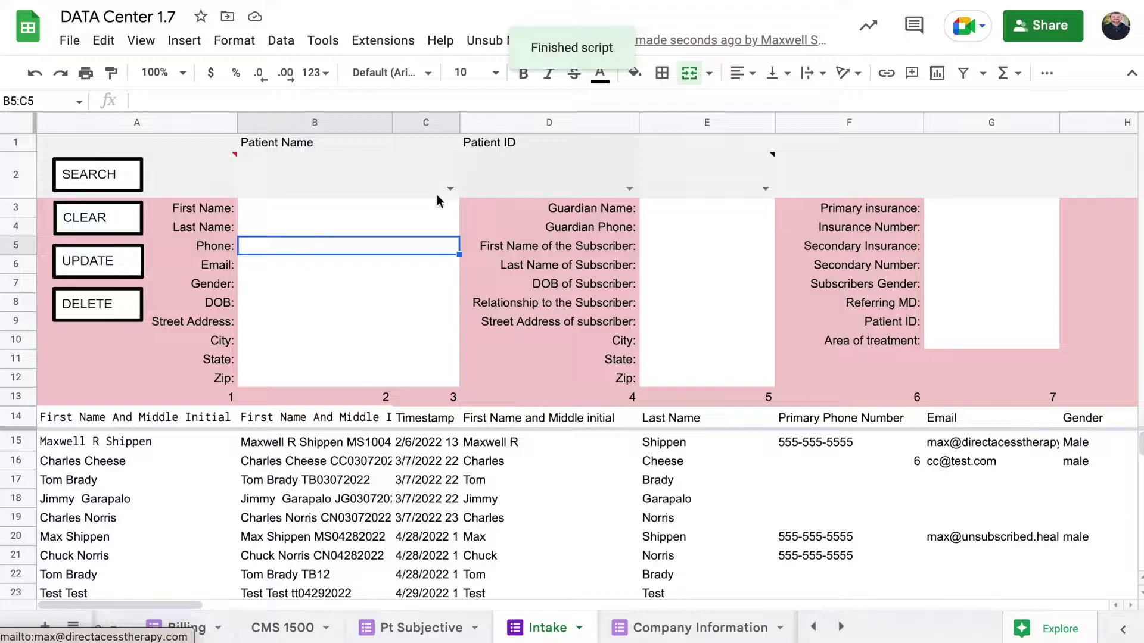
pyautogui.click(493, 41)
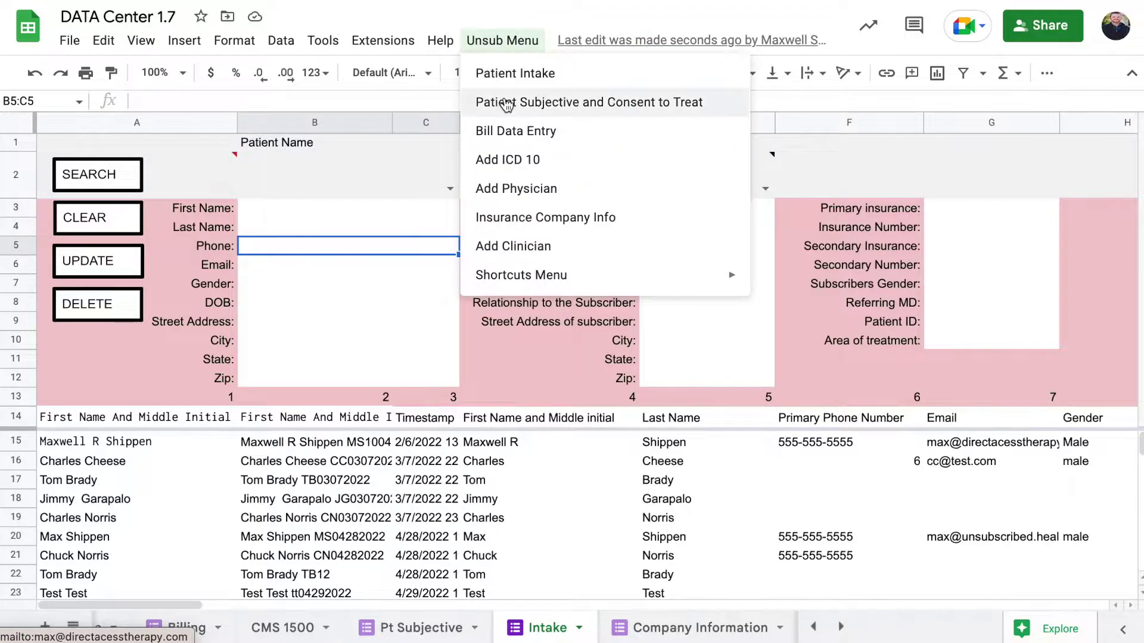
# Open the Enter New Patient form panel and look over its First and Last Name questions.
pyautogui.click(503, 74)
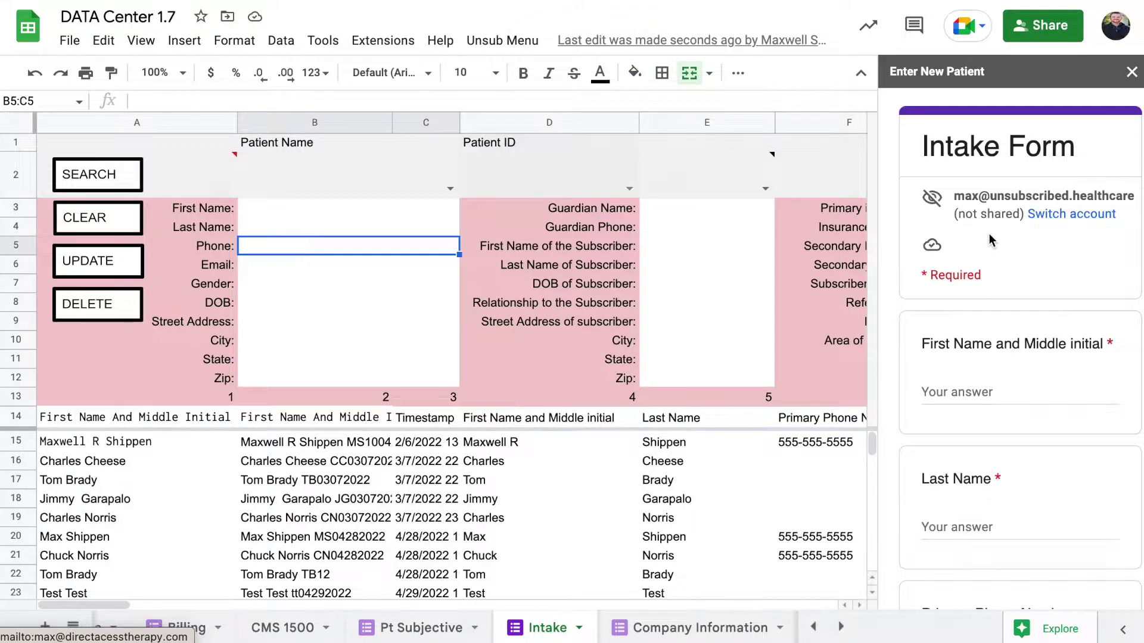
pyautogui.scroll(-2, 990, 238)
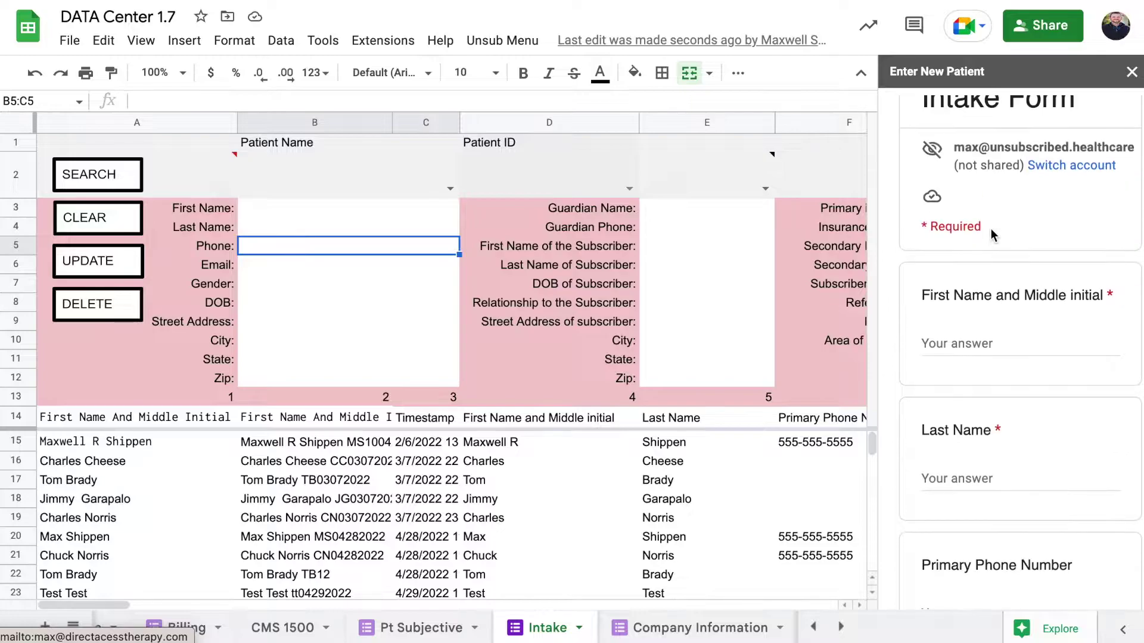
pyautogui.scroll(-1, 991, 228)
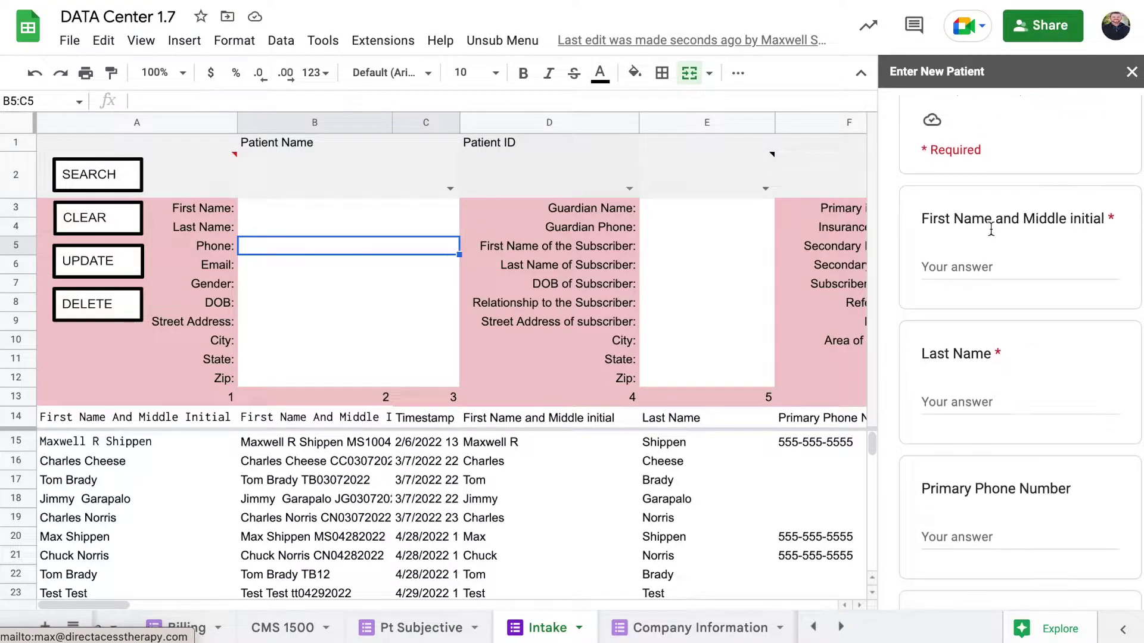
pyautogui.click(983, 273)
pyautogui.scroll(-1, 983, 275)
pyautogui.click(970, 345)
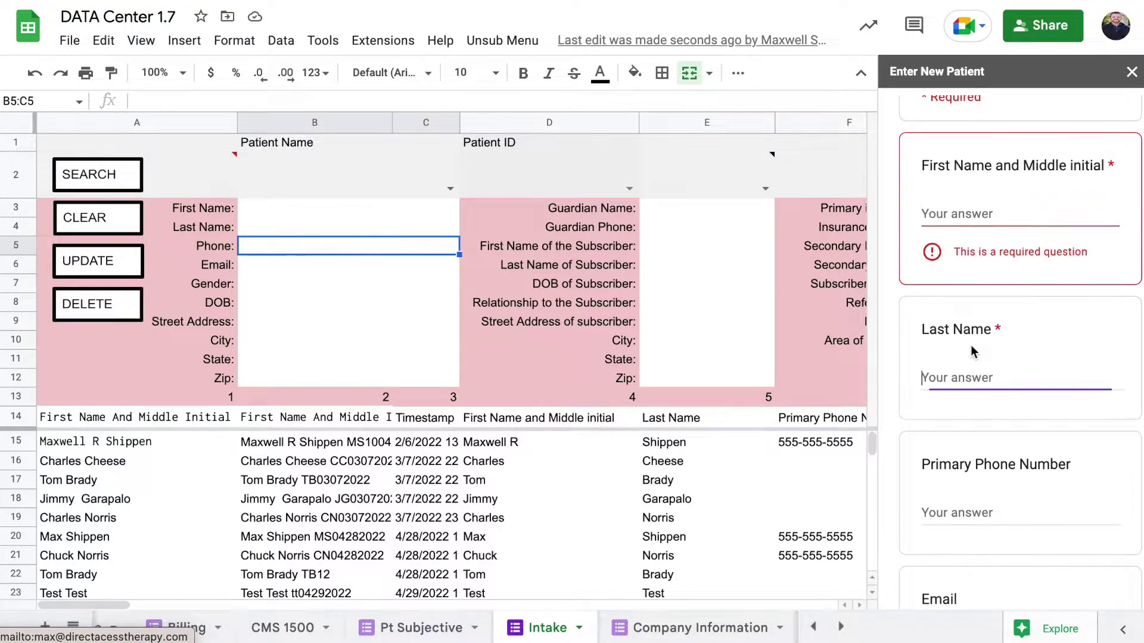
# Review the required initials-and-date ID question and its example, highlighting the date part.
pyautogui.scroll(-3, 1017, 237)
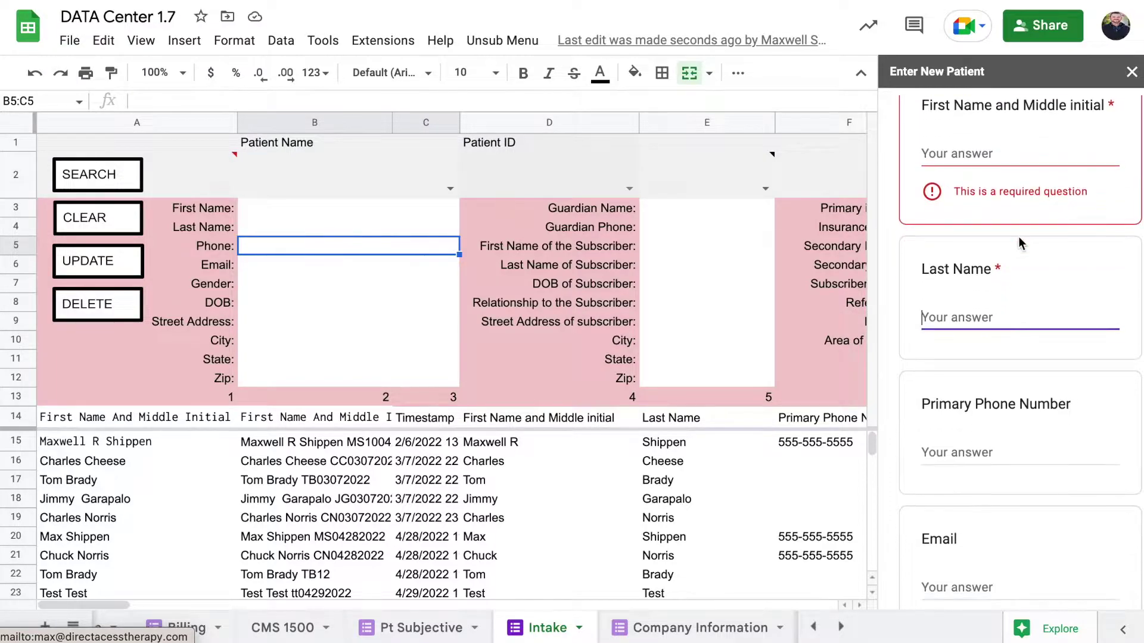
pyautogui.scroll(-3, 992, 210)
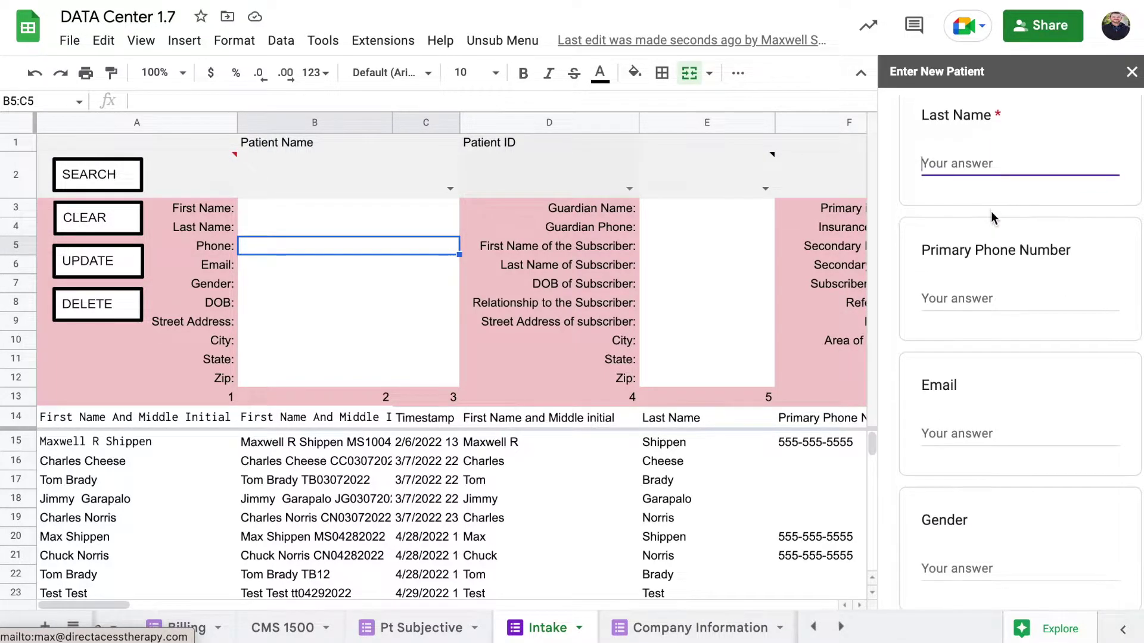
pyautogui.scroll(-20, 991, 211)
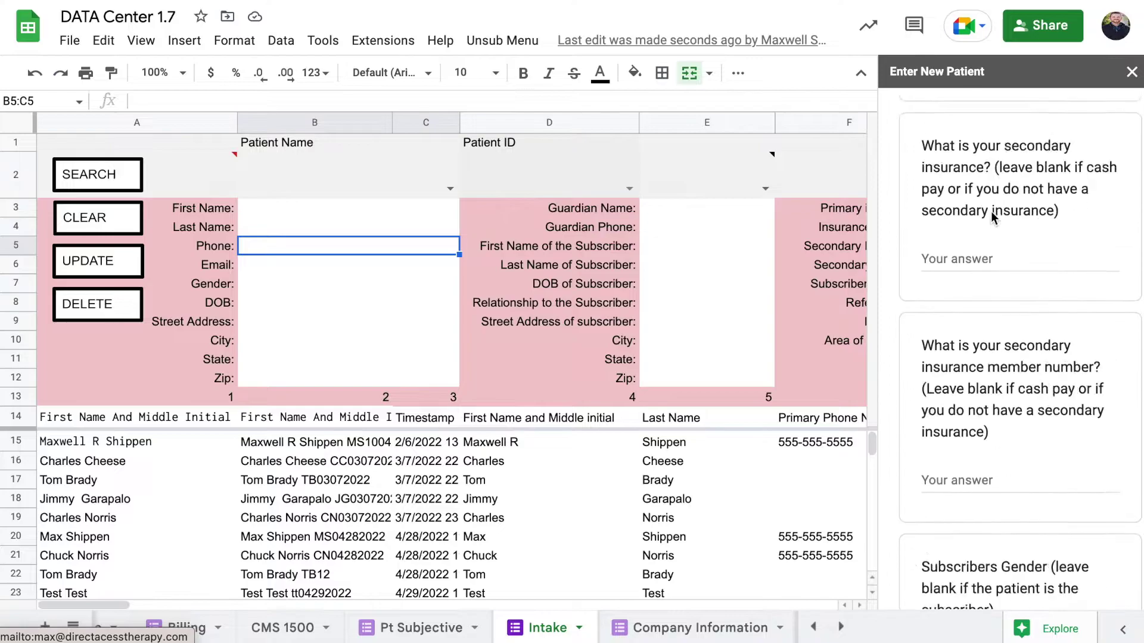
pyautogui.scroll(2, 1017, 294)
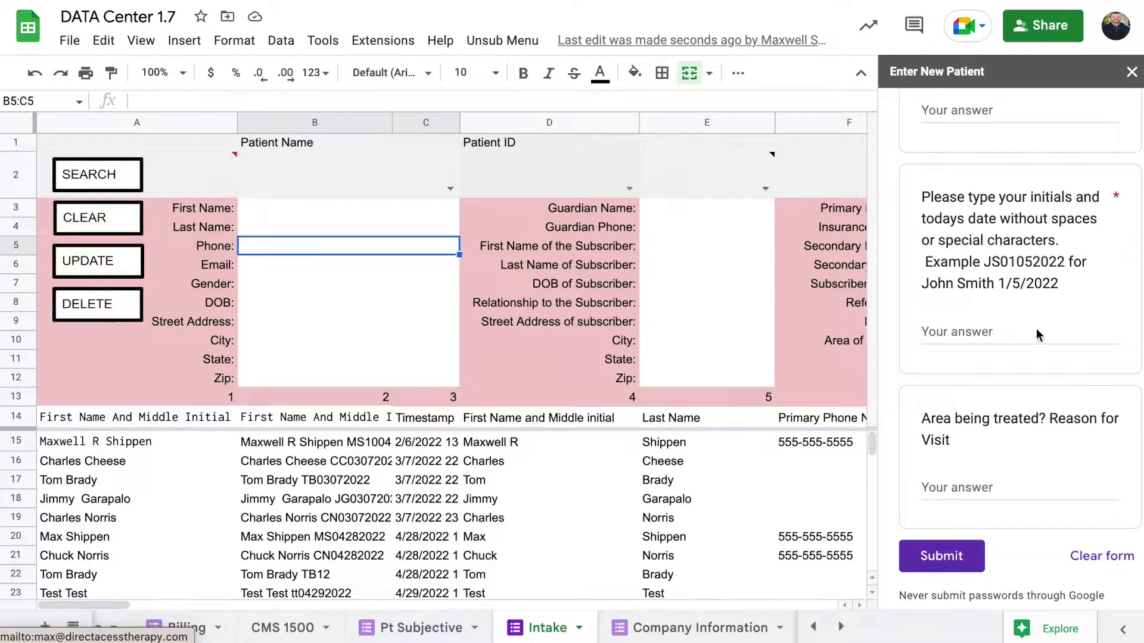
pyautogui.click(993, 327)
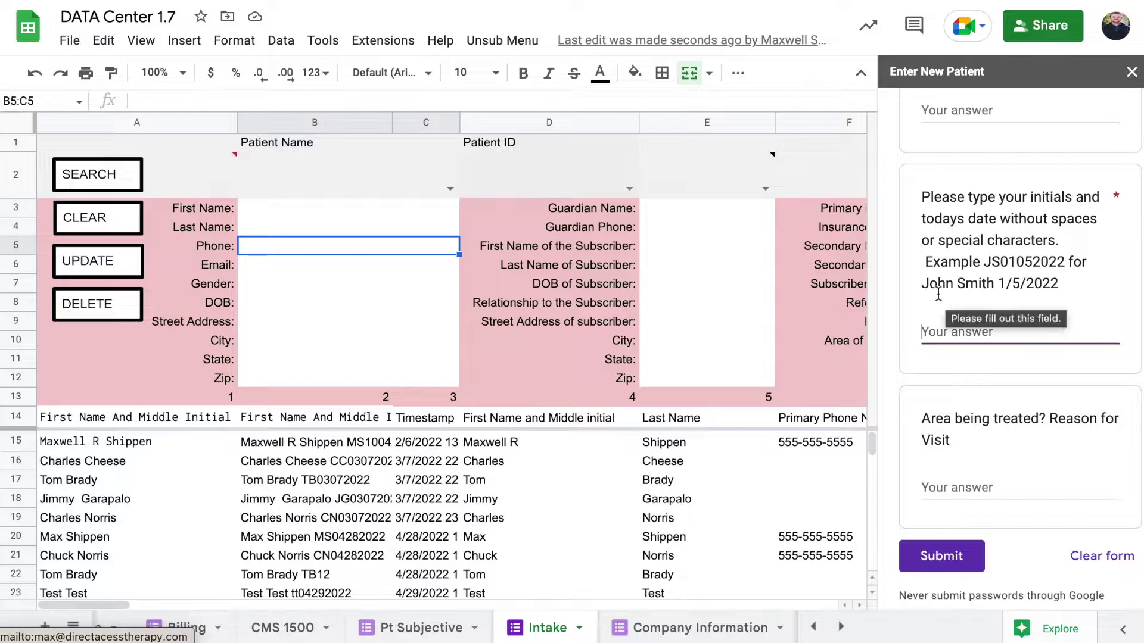
pyautogui.moveTo(996, 284); pyautogui.dragTo(1063, 282)
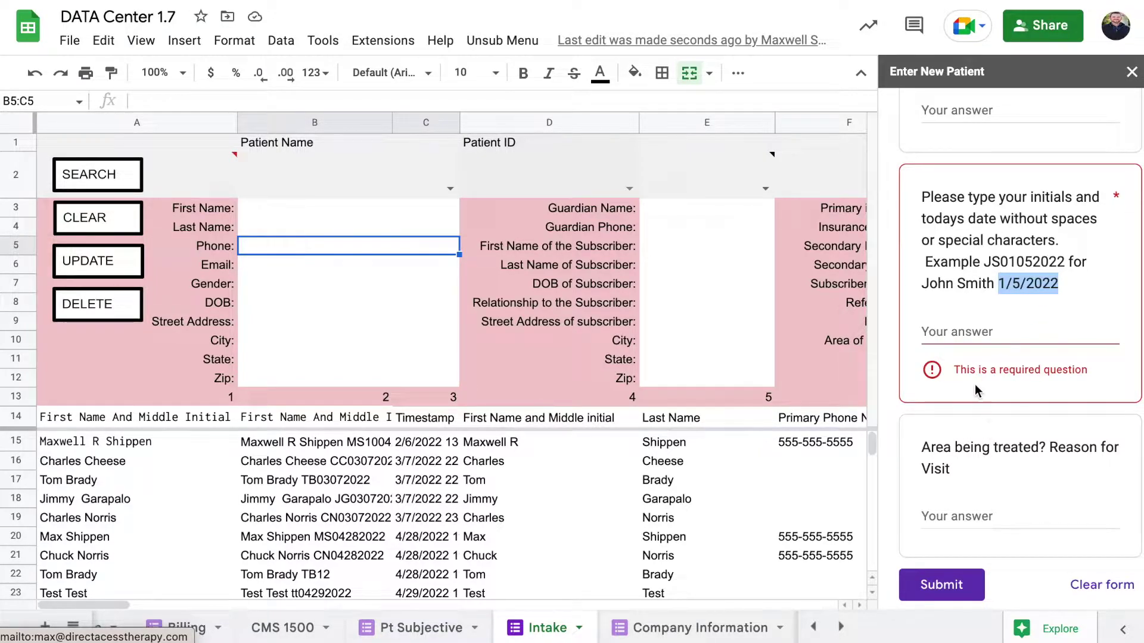
pyautogui.scroll(-20, 960, 320)
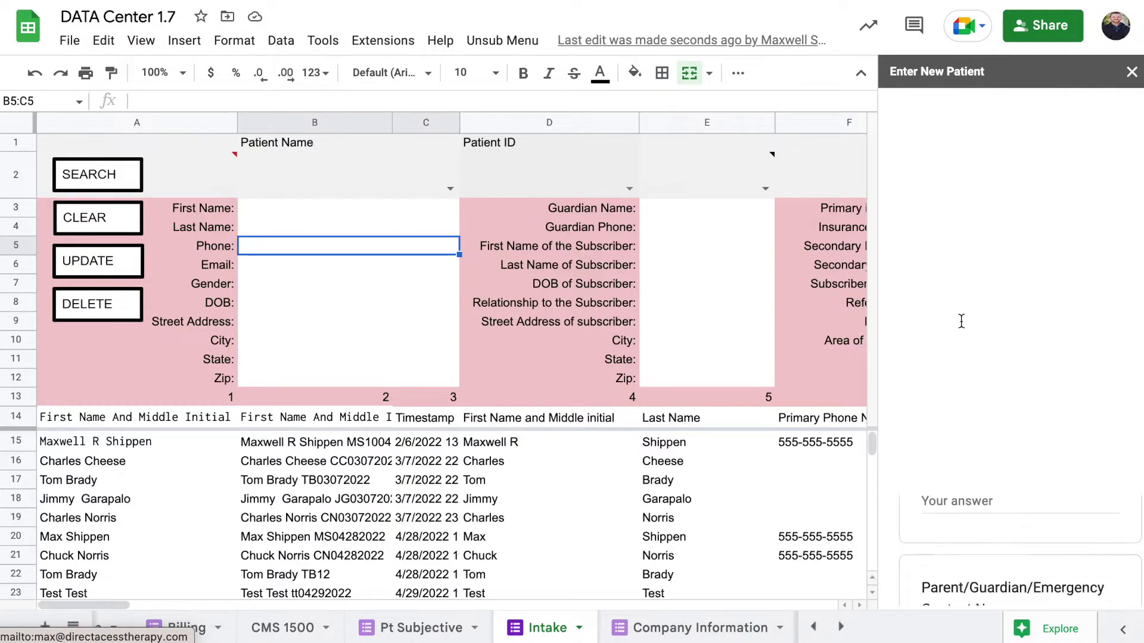
# Enter the new patient's first and last name and the initials part of their ID.
pyautogui.click(969, 387)
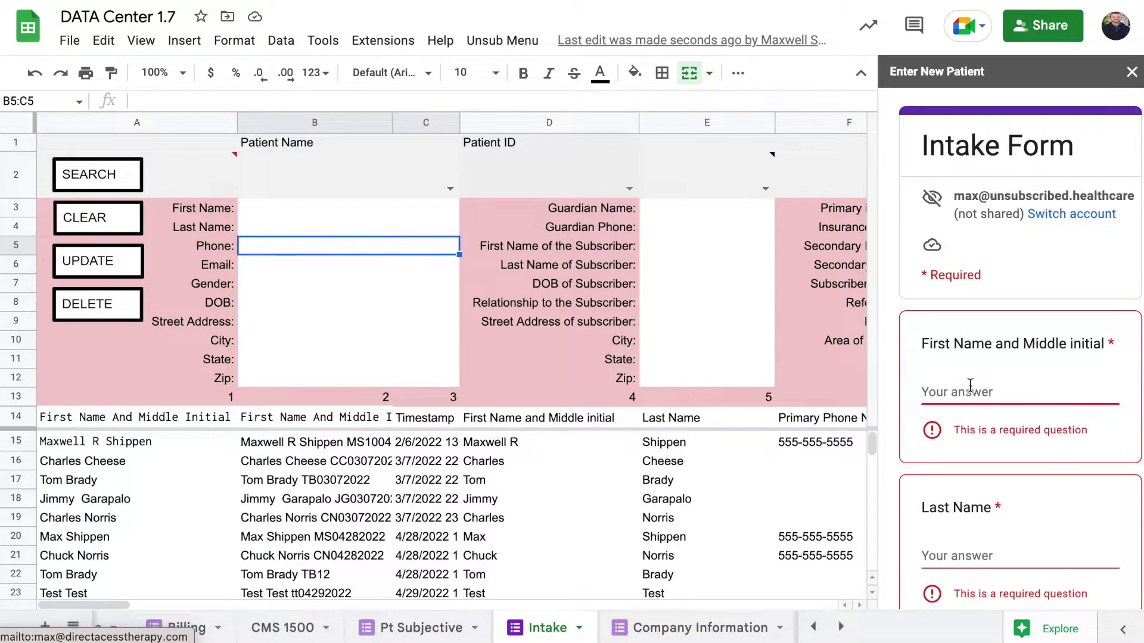
pyautogui.write('John')
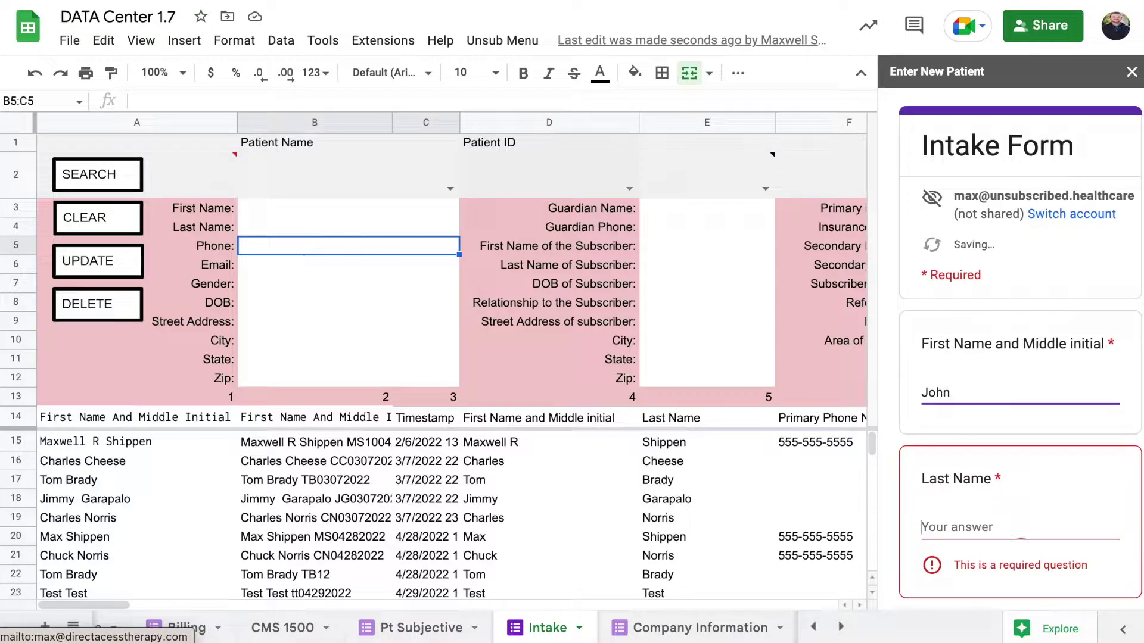
pyautogui.press('Tab')
pyautogui.write('Smith')
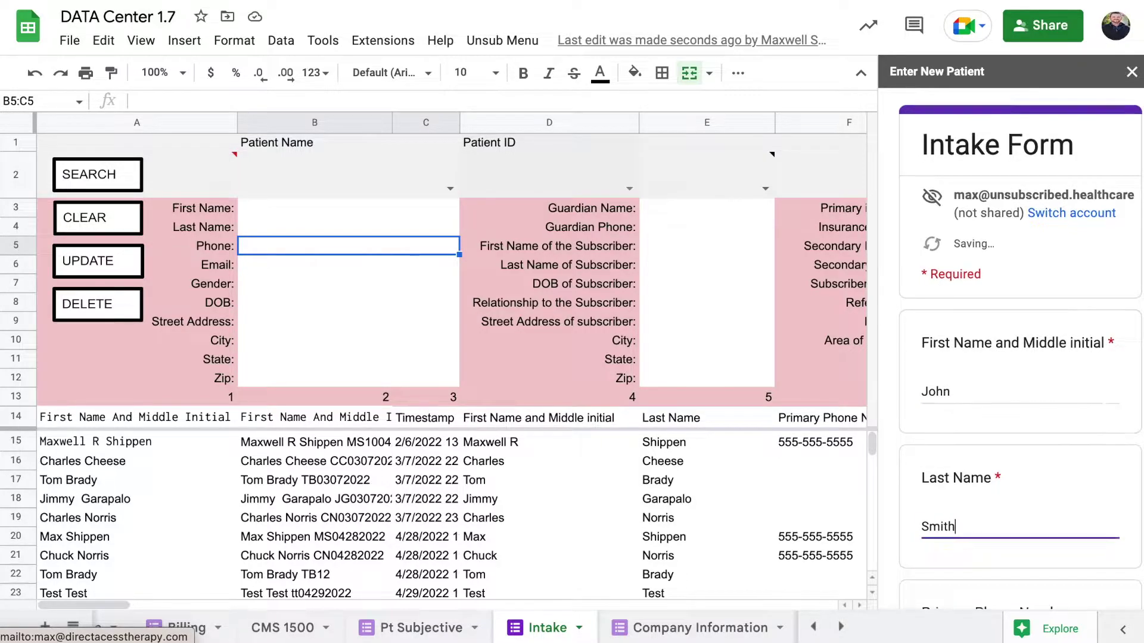
pyautogui.scroll(-10, 1020, 357)
pyautogui.scroll(-5, 977, 481)
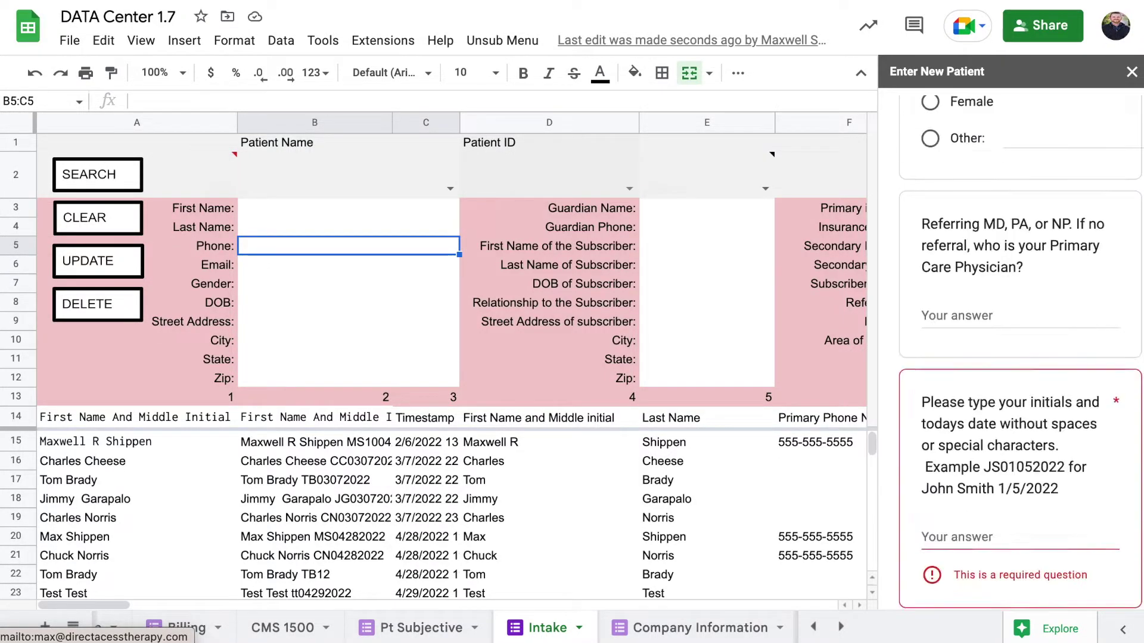
pyautogui.click(975, 485)
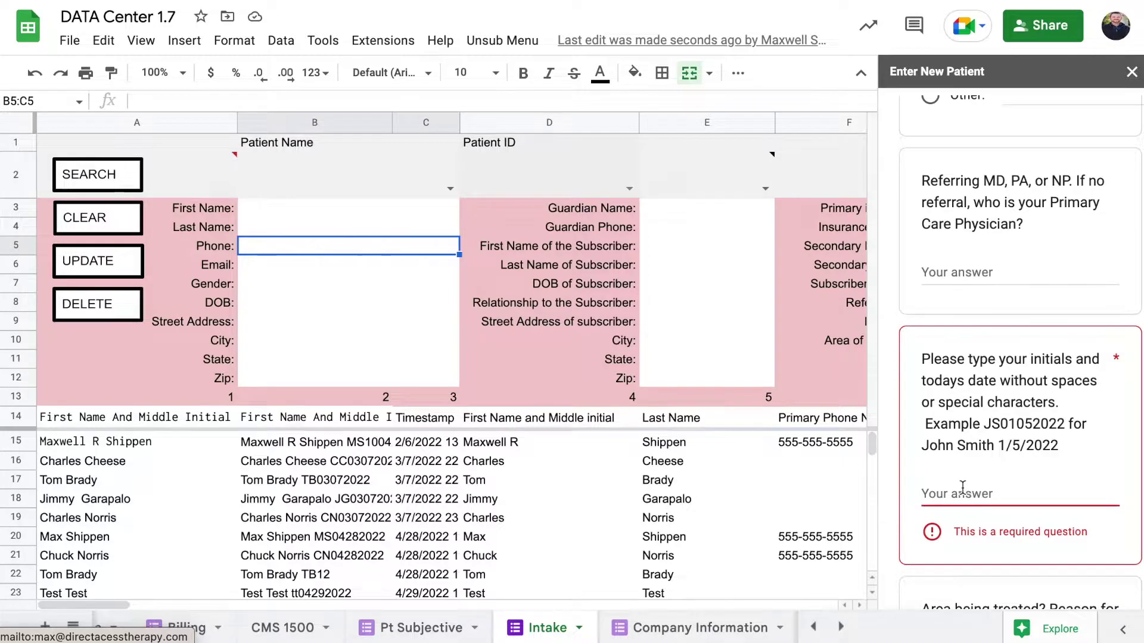
pyautogui.write('JS')
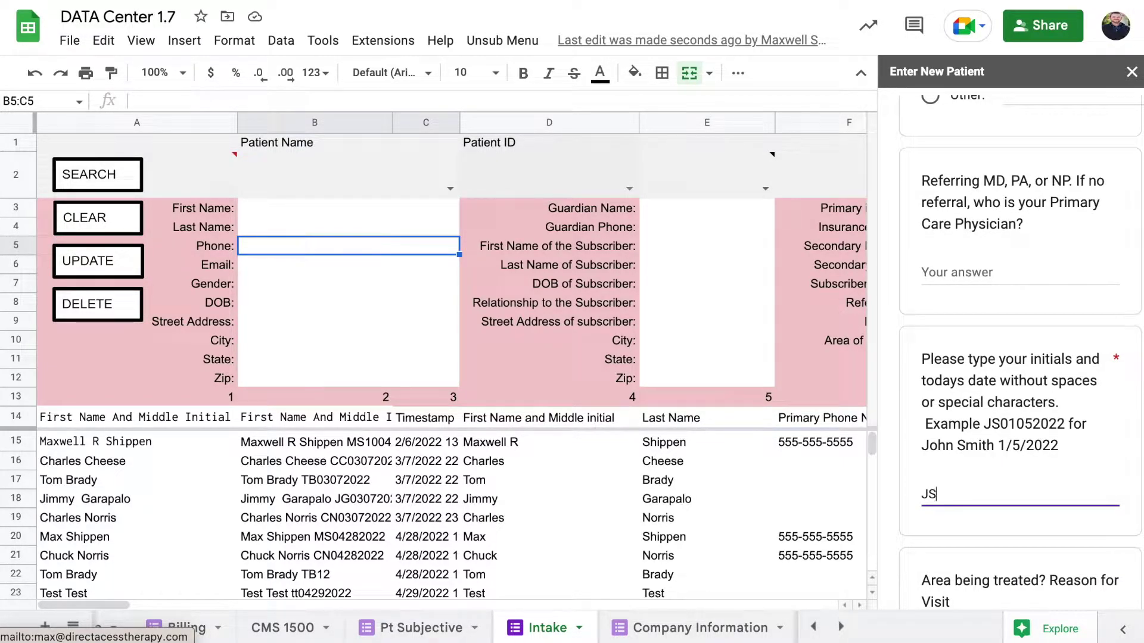
# Enter the patient's primary phone number, inserting its missing hyphen.
pyautogui.scroll(20, 988, 432)
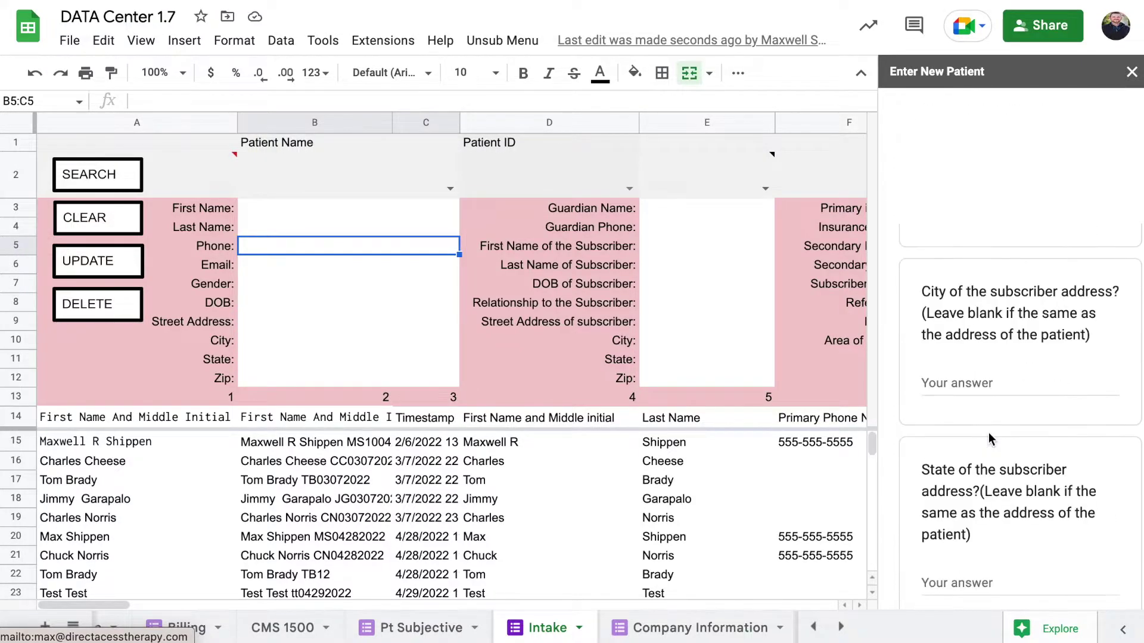
pyautogui.scroll(-3, 988, 433)
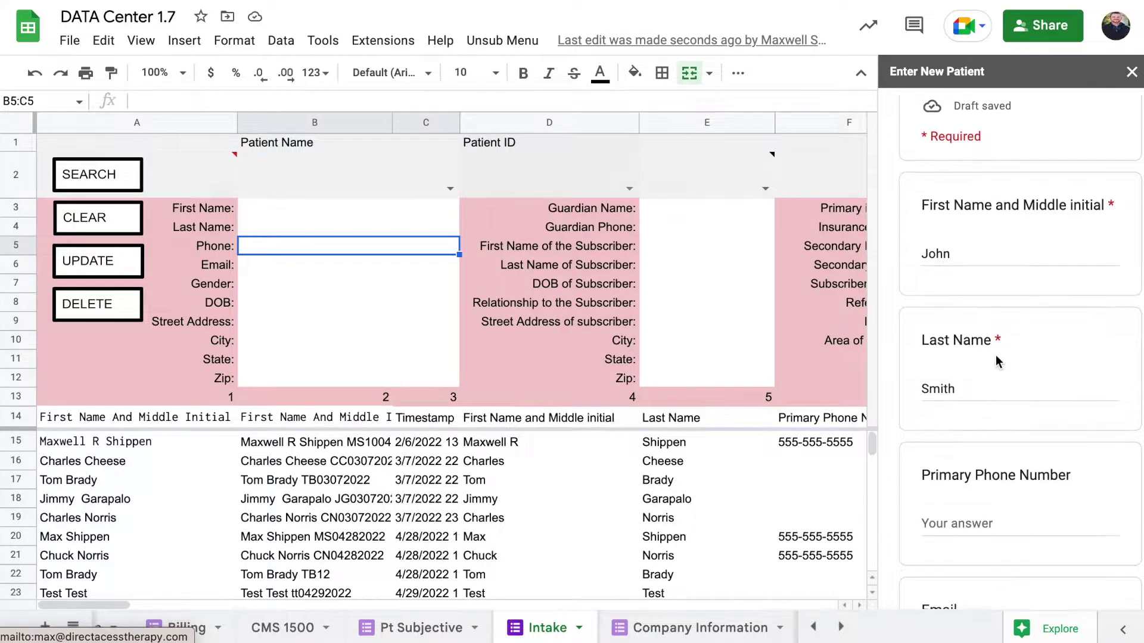
pyautogui.scroll(-2, 996, 355)
pyautogui.click(986, 418)
pyautogui.write('9785')
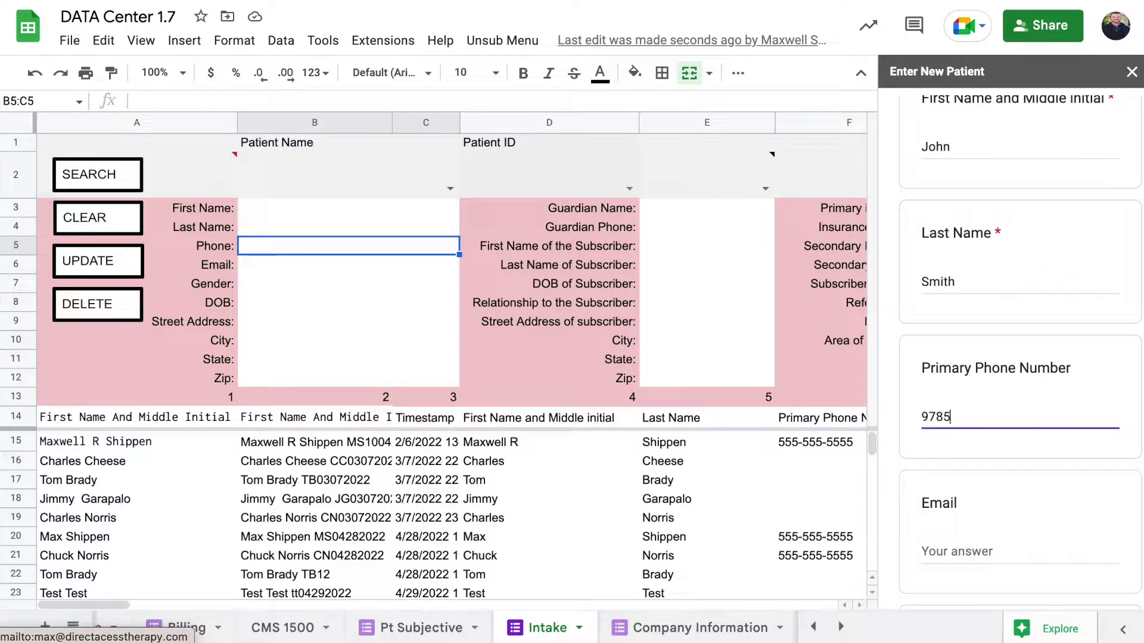
pyautogui.write('55-5555')
pyautogui.click(947, 417)
pyautogui.write('-')
# Add the date 10192022 to the initials-and-date ID, then submit and close the form.
pyautogui.scroll(-4, 1004, 406)
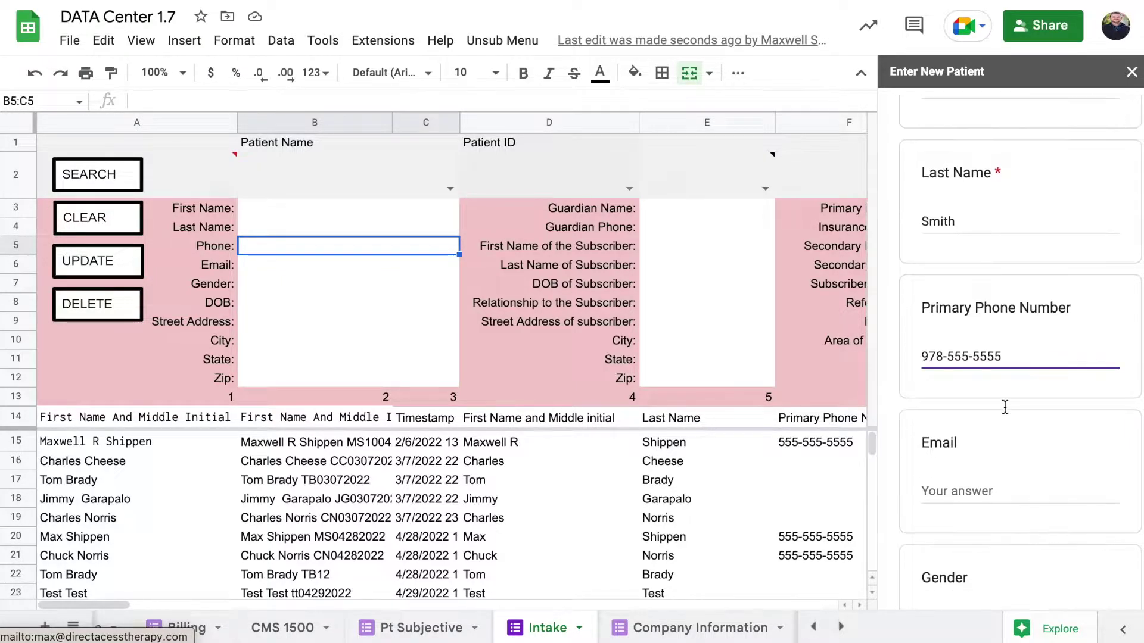
pyautogui.scroll(-15, 1005, 406)
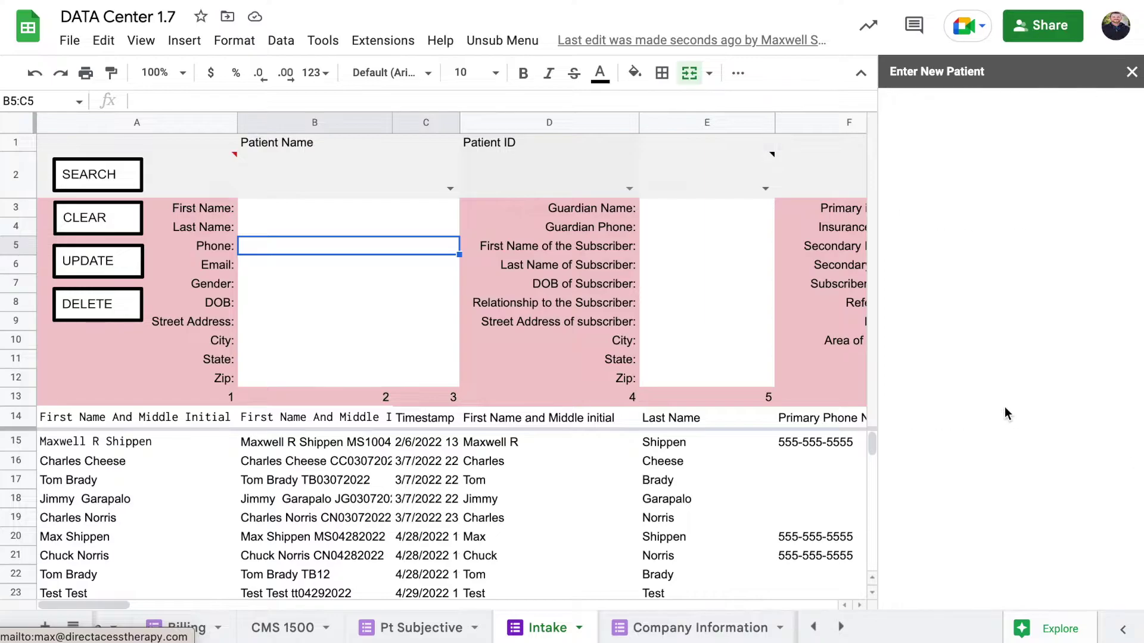
pyautogui.click(975, 269)
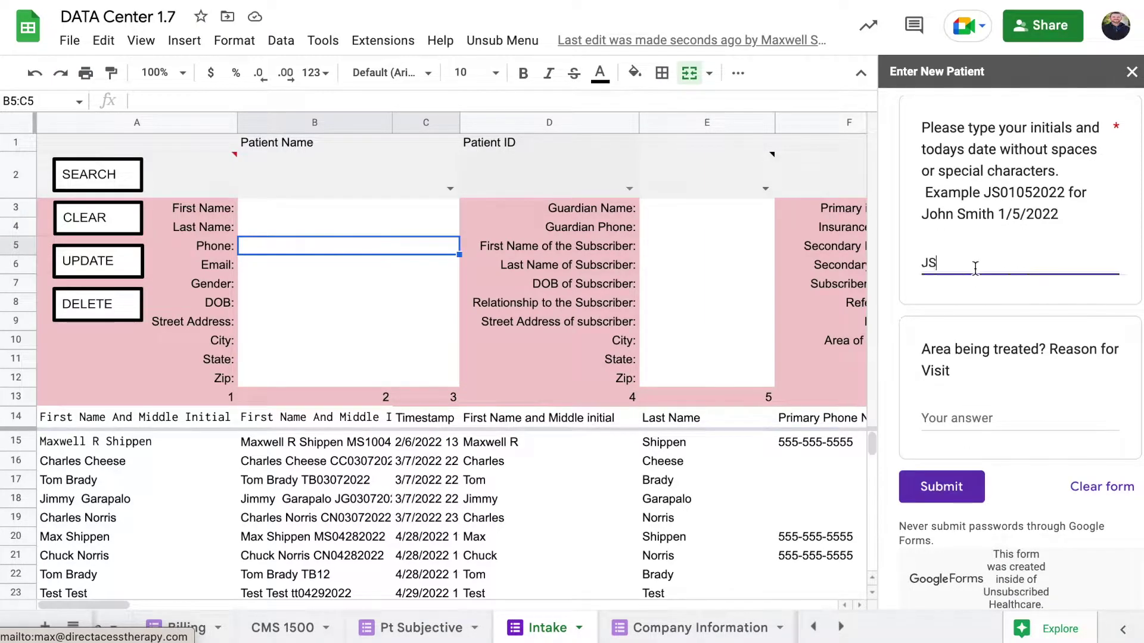
pyautogui.write('10192022')
pyautogui.click(976, 473)
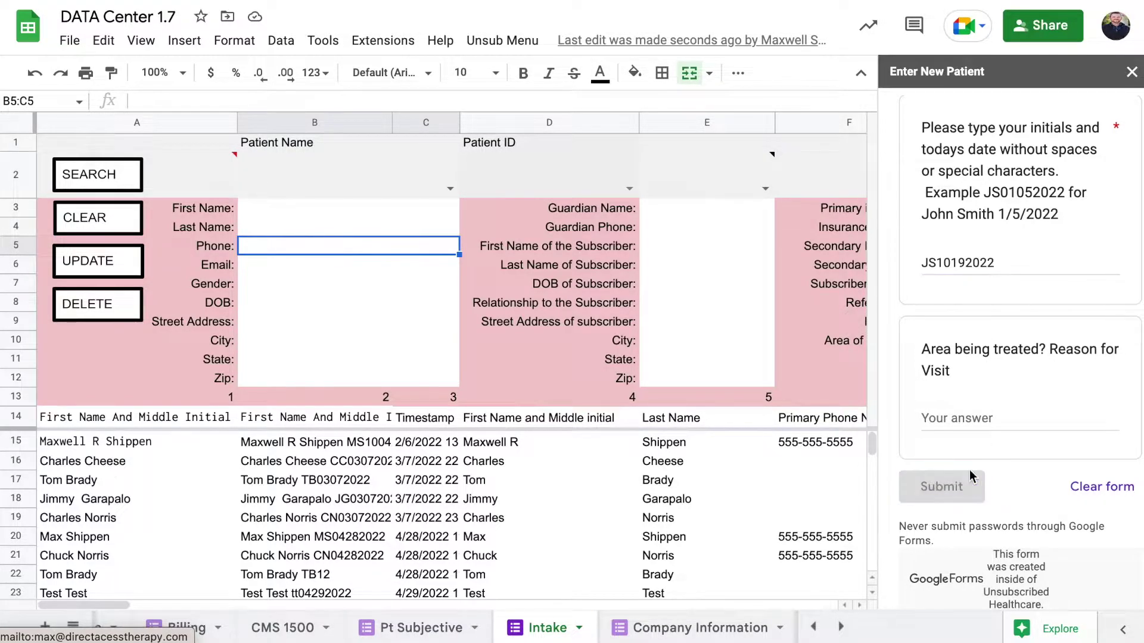
pyautogui.click(1131, 72)
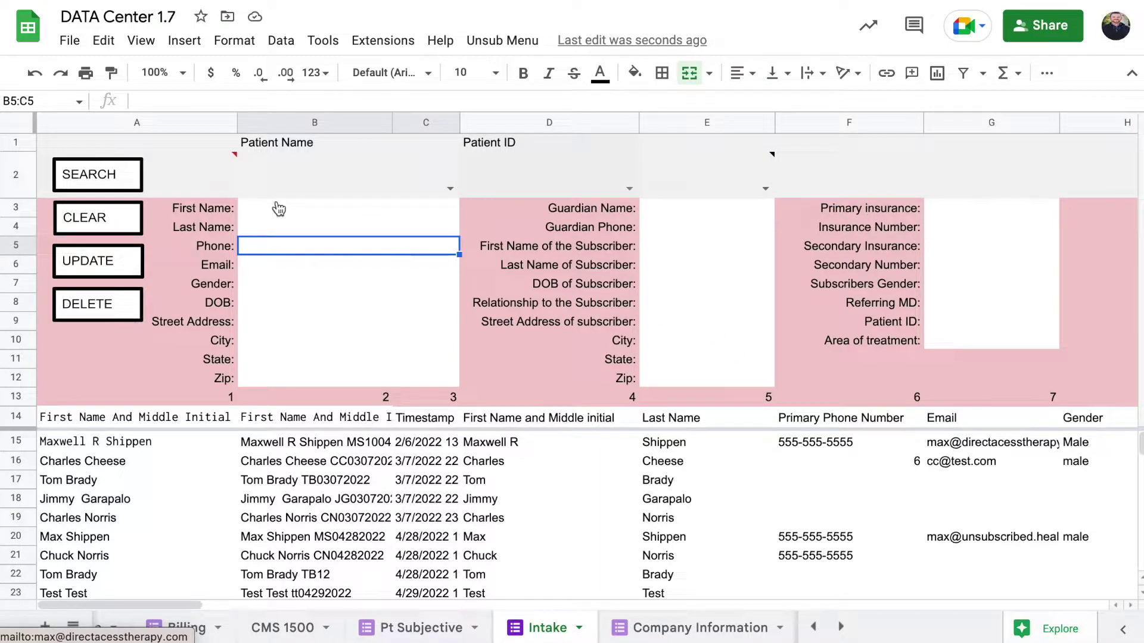
# Look up the new patient by name and newest ID, then inspect the array-expansion error in A2.
pyautogui.click(451, 189)
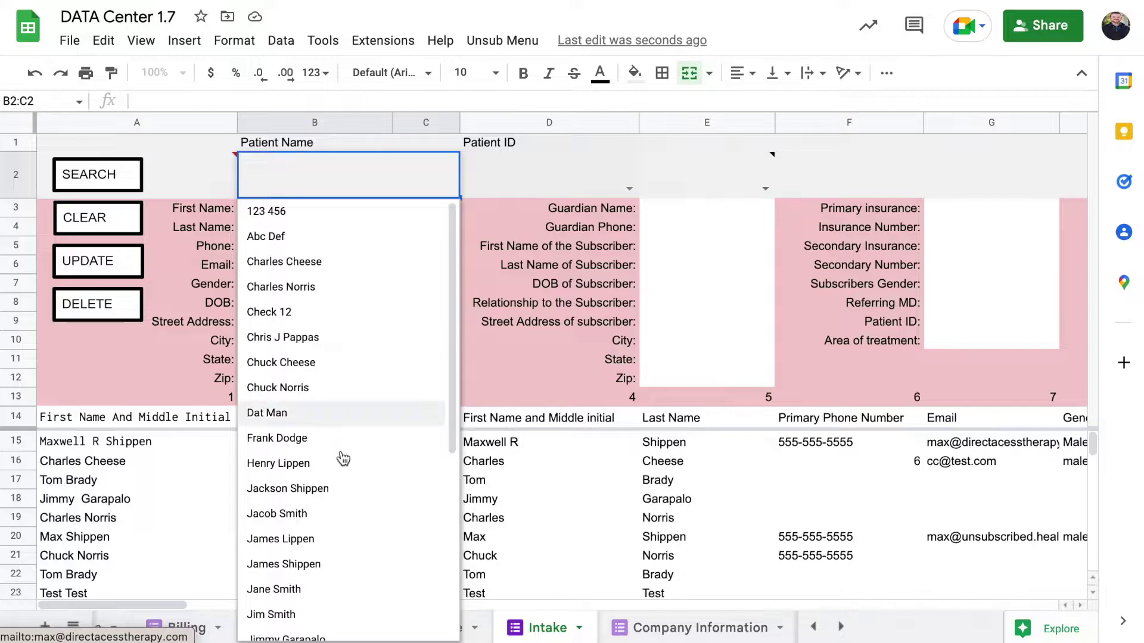
pyautogui.scroll(-1, 321, 553)
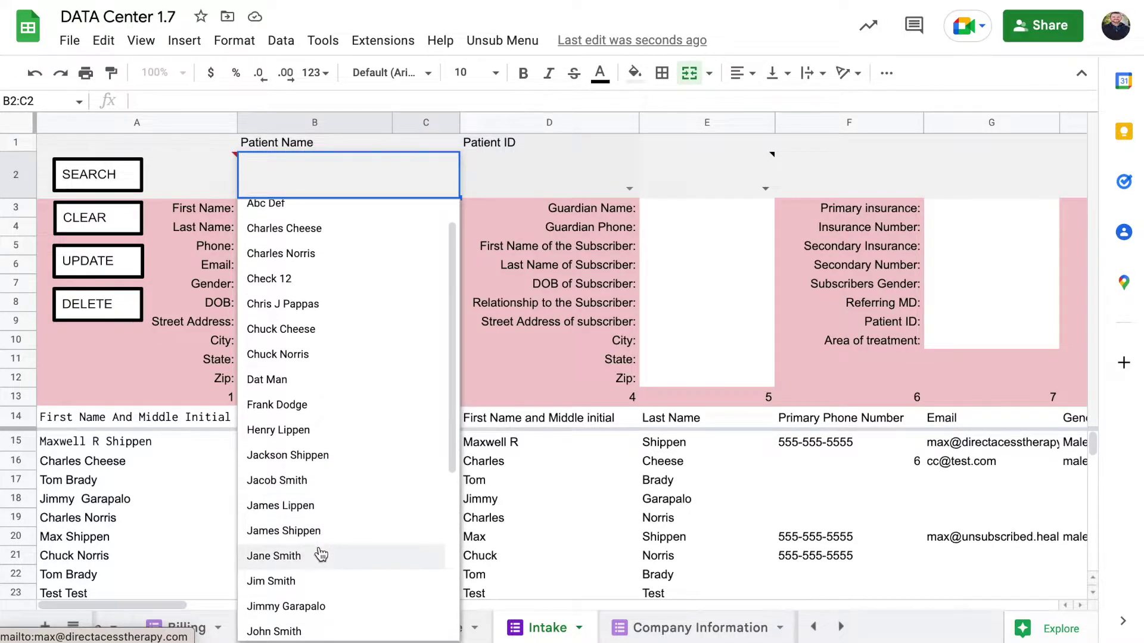
pyautogui.scroll(-3, 321, 555)
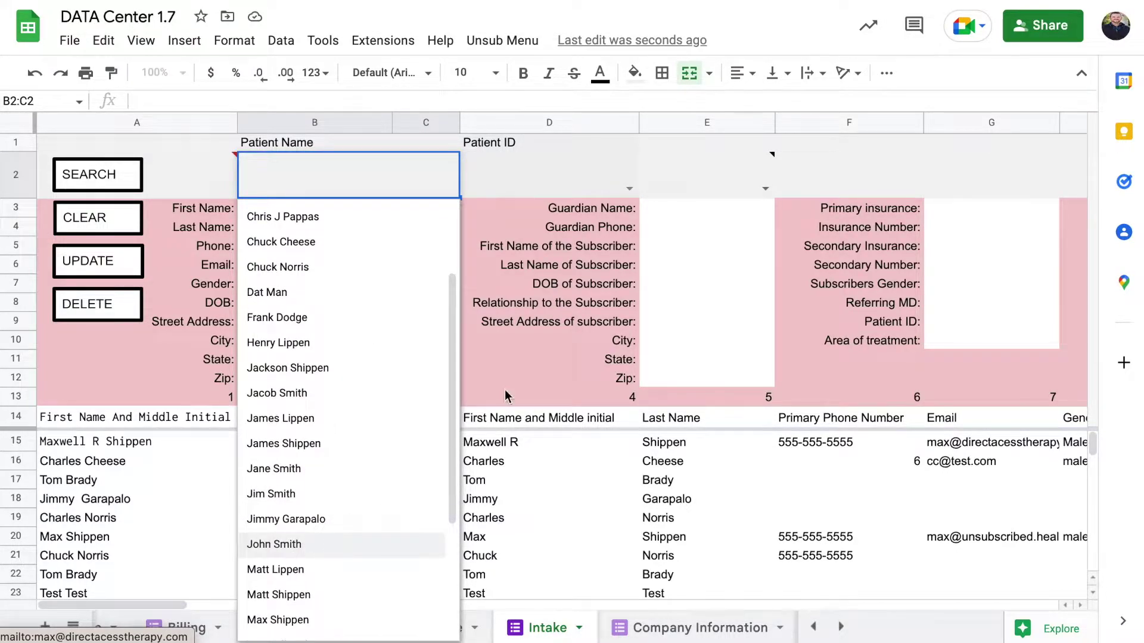
pyautogui.press('Return')
pyautogui.click(627, 191)
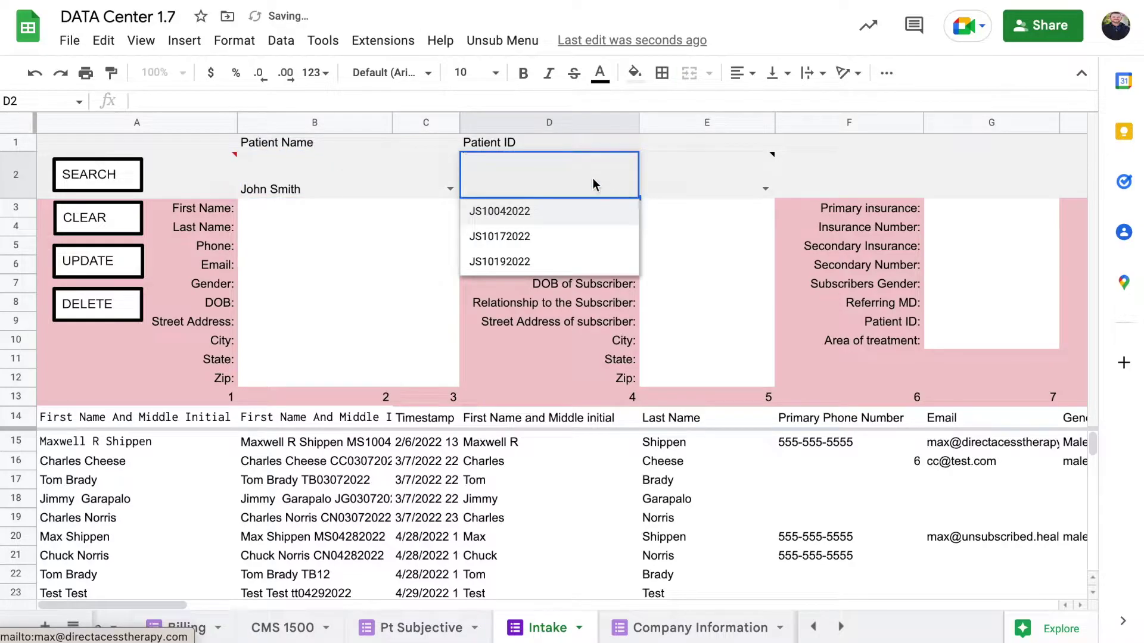
pyautogui.click(508, 267)
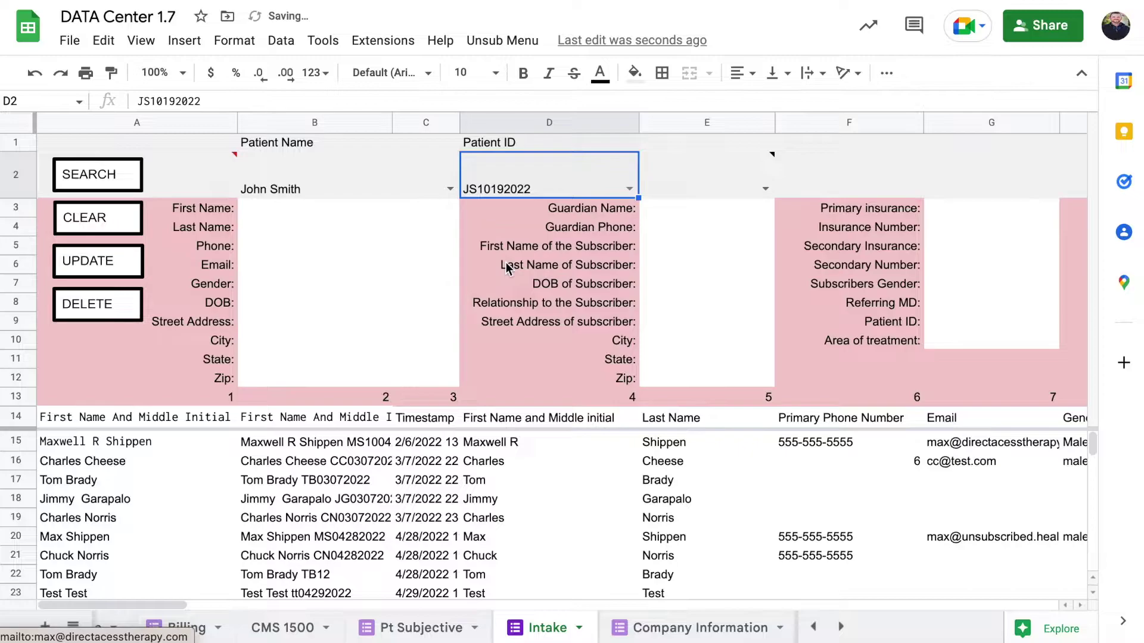
pyautogui.click(136, 173)
pyautogui.click(138, 179)
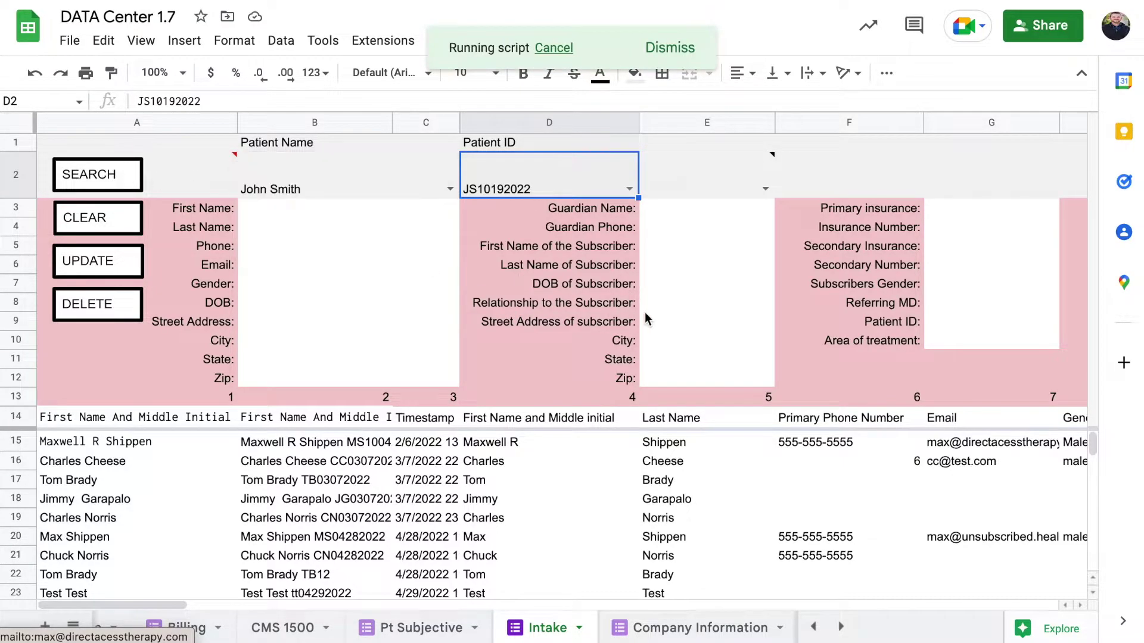
pyautogui.click(199, 163)
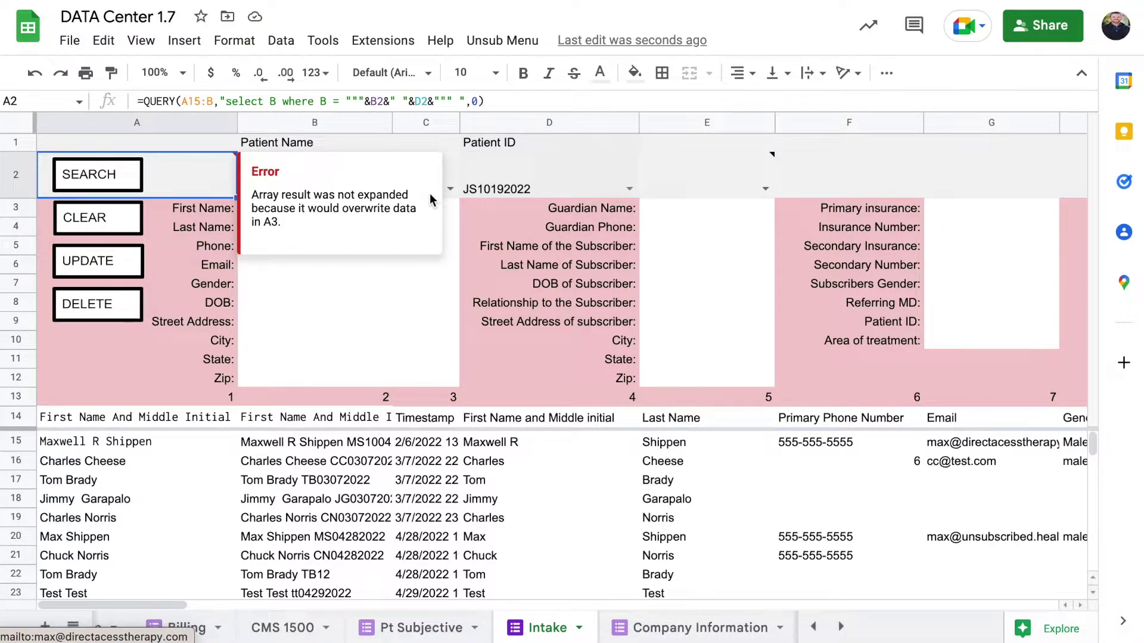
# Switch D2 to the earlier-dated patient ID, rerun SEARCH, and confirm the ID filled into the record.
pyautogui.click(586, 189)
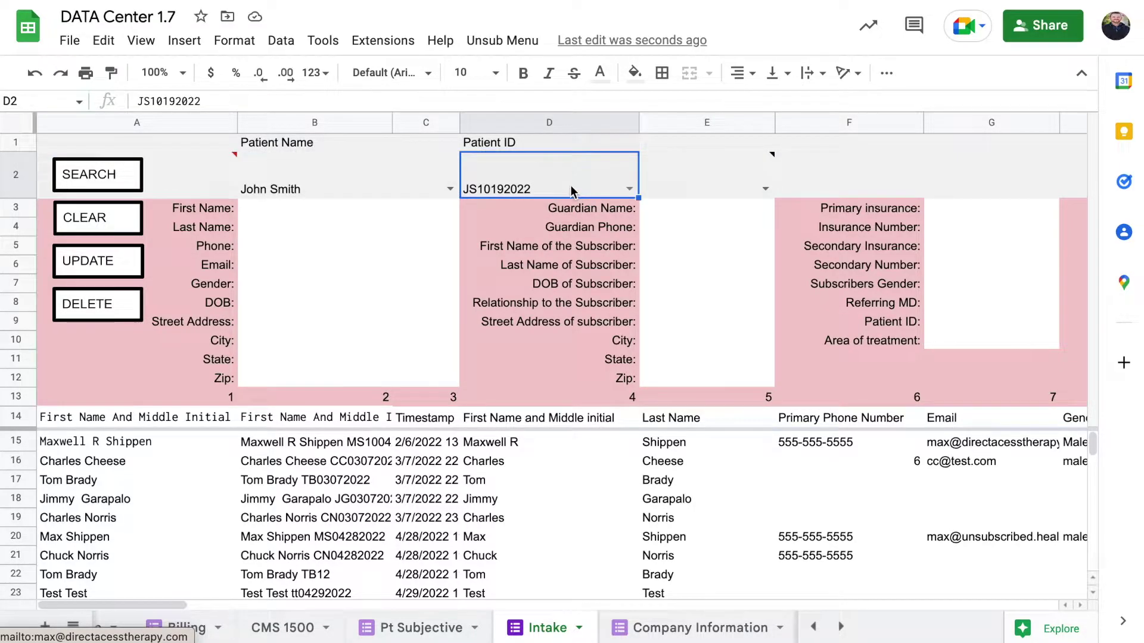
pyautogui.click(188, 160)
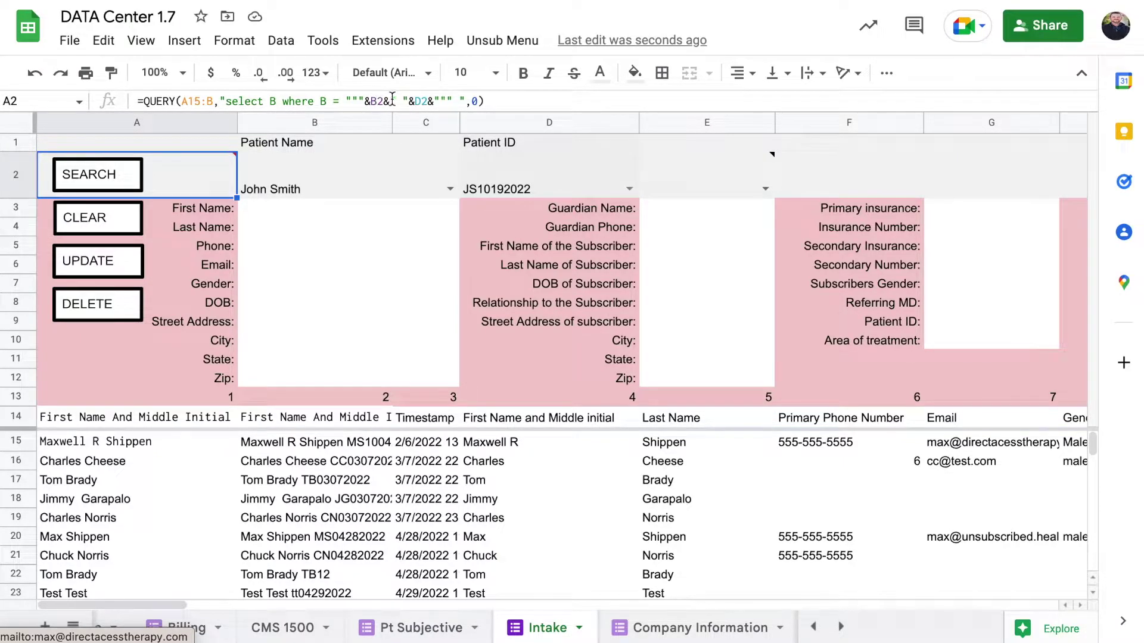
pyautogui.click(629, 190)
pyautogui.click(542, 242)
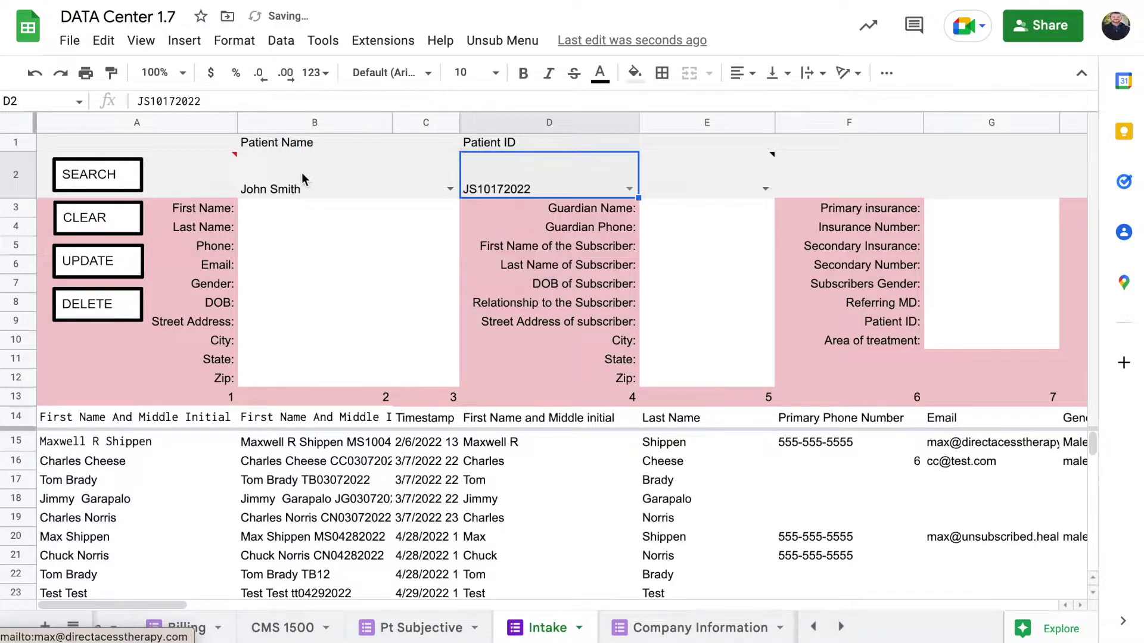
pyautogui.click(222, 180)
pyautogui.click(125, 175)
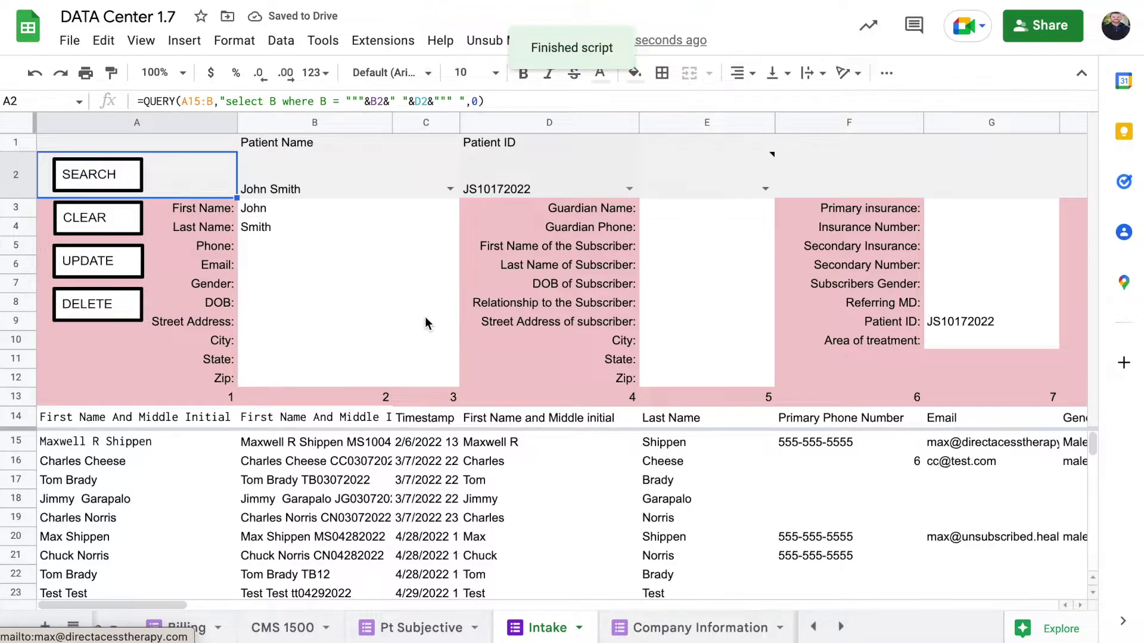
pyautogui.click(983, 322)
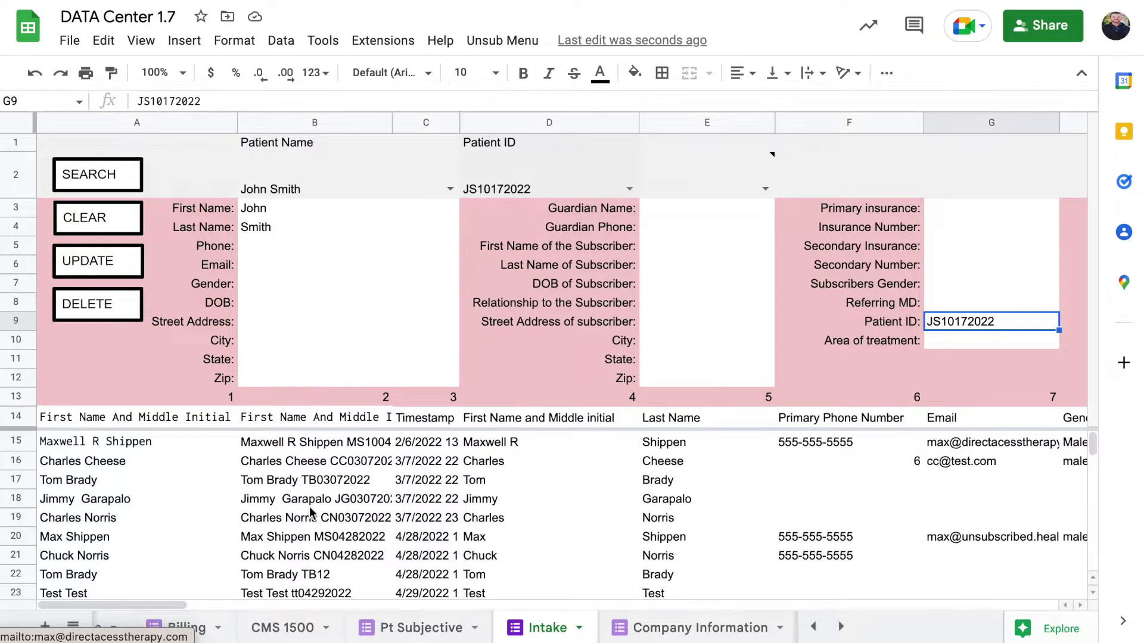
# Scroll down the Intake data and check the patient's row 39 record and its submission time.
pyautogui.scroll(-4, 310, 511)
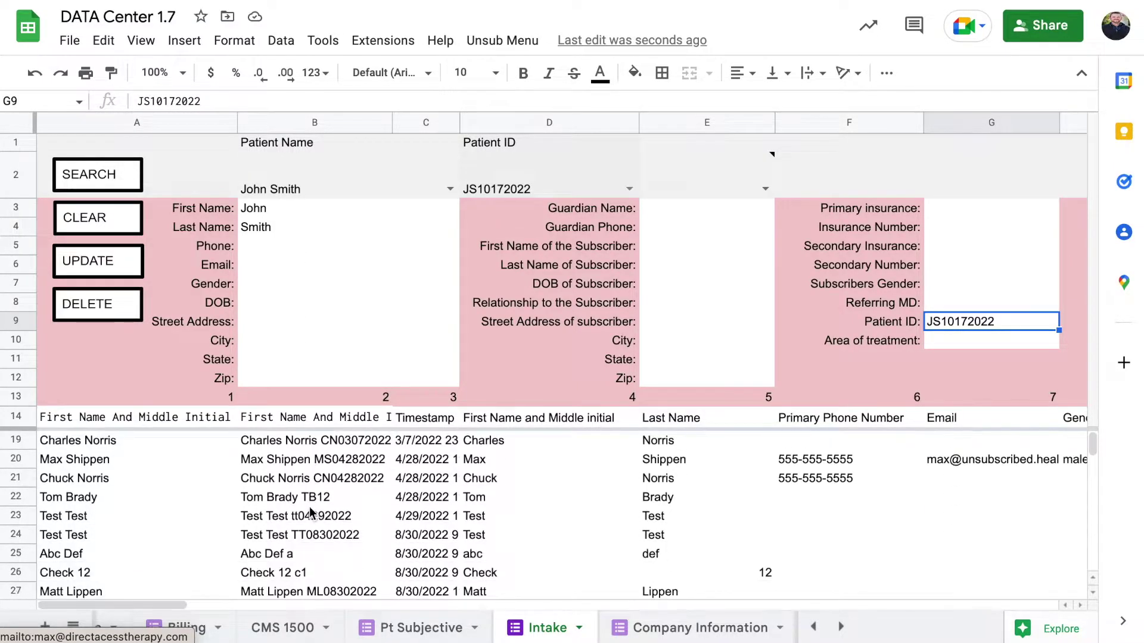
pyautogui.scroll(-2, 310, 511)
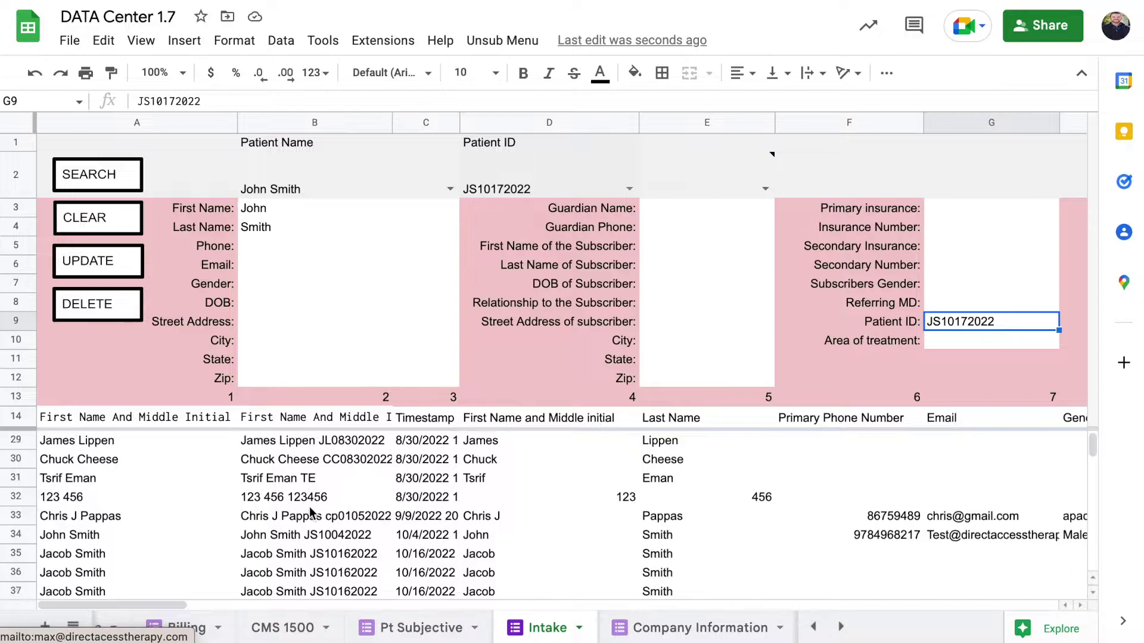
pyautogui.scroll(-2, 131, 530)
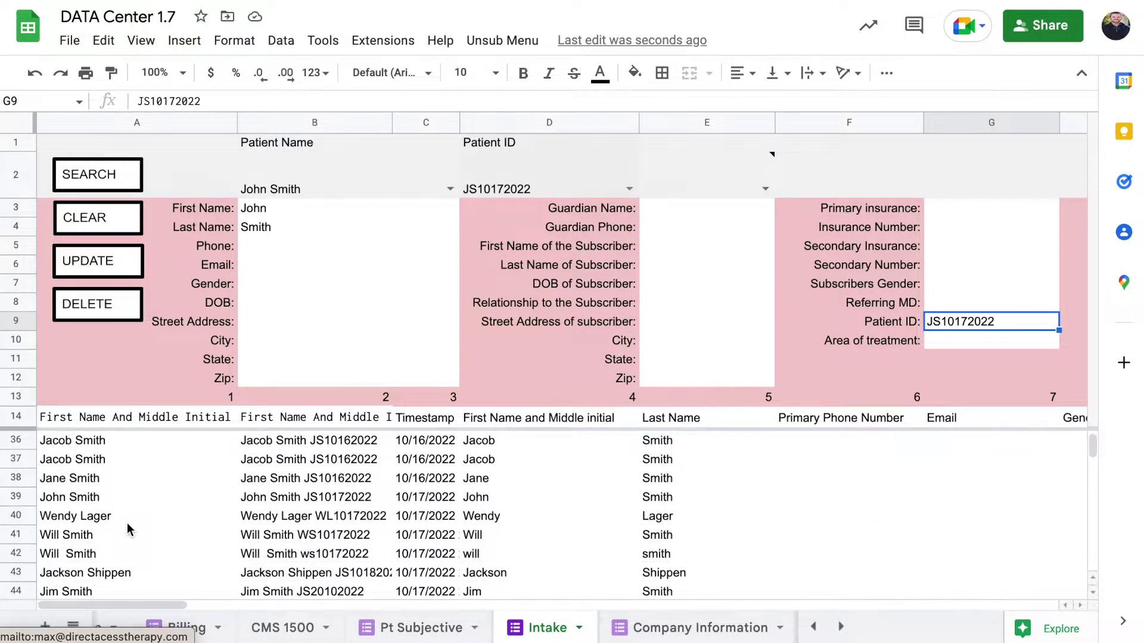
pyautogui.scroll(-1, 129, 529)
pyautogui.click(98, 478)
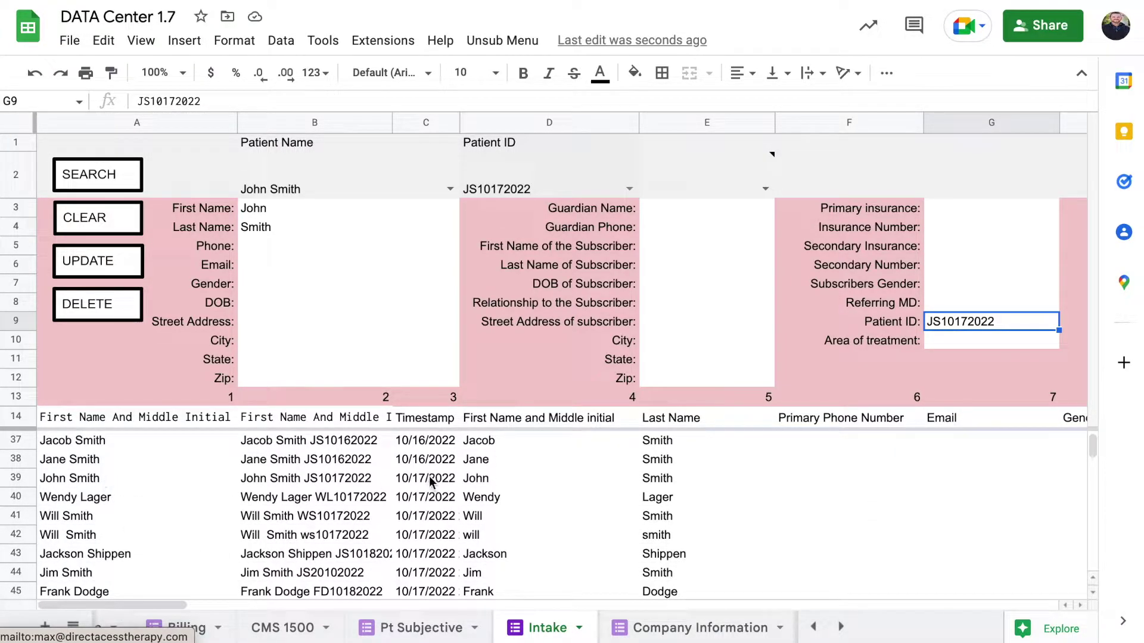
pyautogui.click(429, 476)
pyautogui.scroll(-2, 259, 502)
pyautogui.hscroll(1, 253, 518)
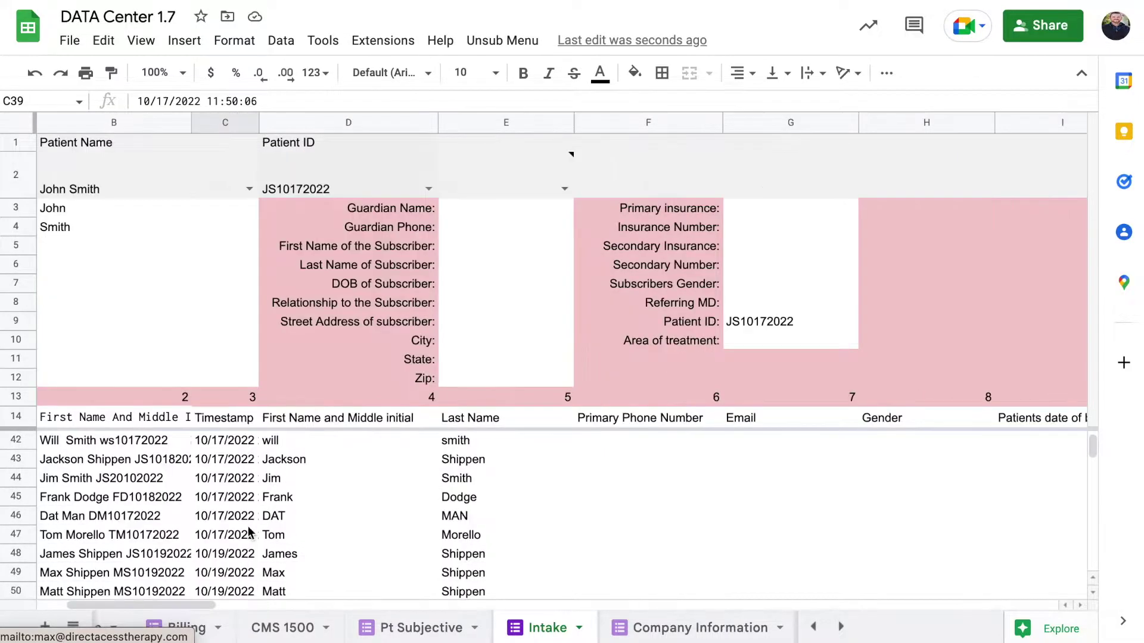
pyautogui.hscroll(-1, 249, 532)
pyautogui.scroll(-1, 249, 532)
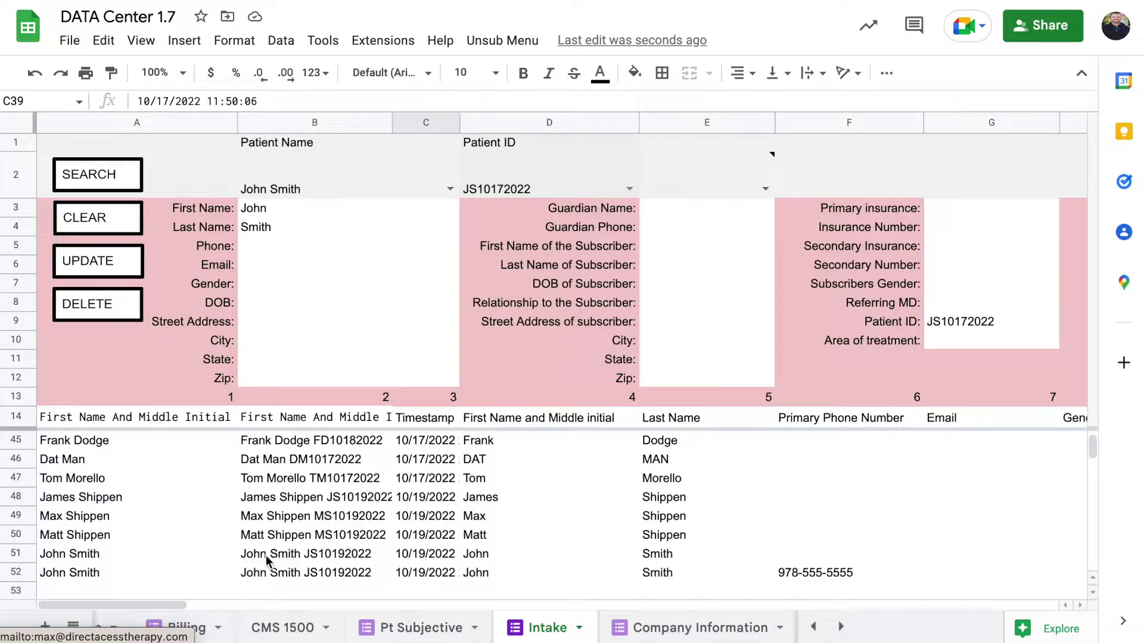
# Compare the duplicate patient entries in rows 51 and 52, including names, IDs and timestamps.
pyautogui.click(293, 557)
pyautogui.click(417, 557)
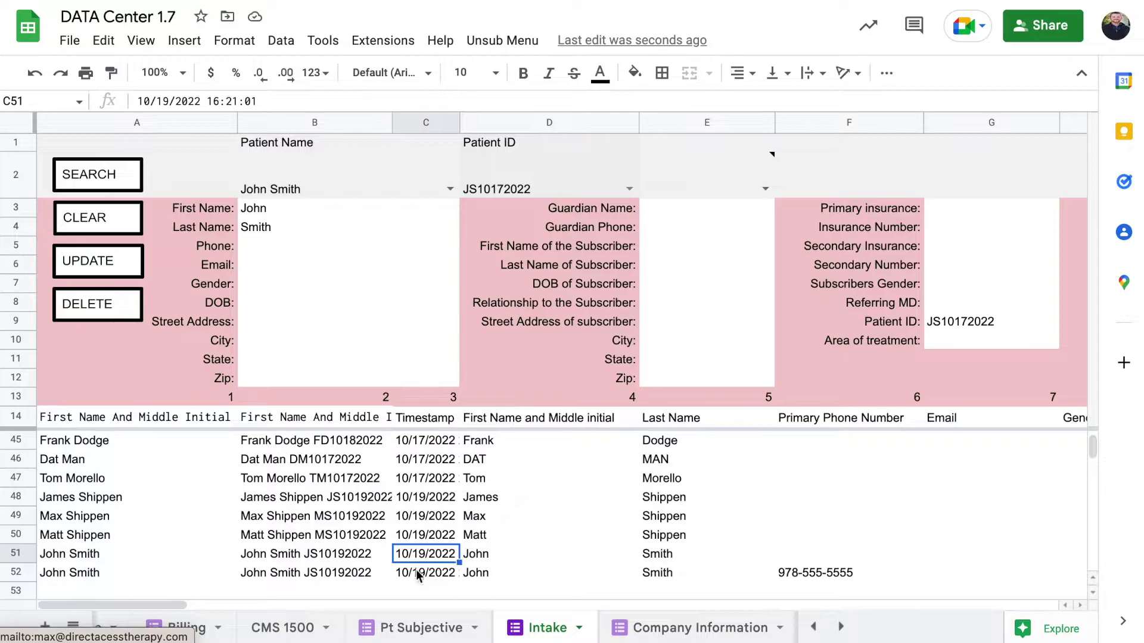
pyautogui.click(332, 575)
pyautogui.click(327, 556)
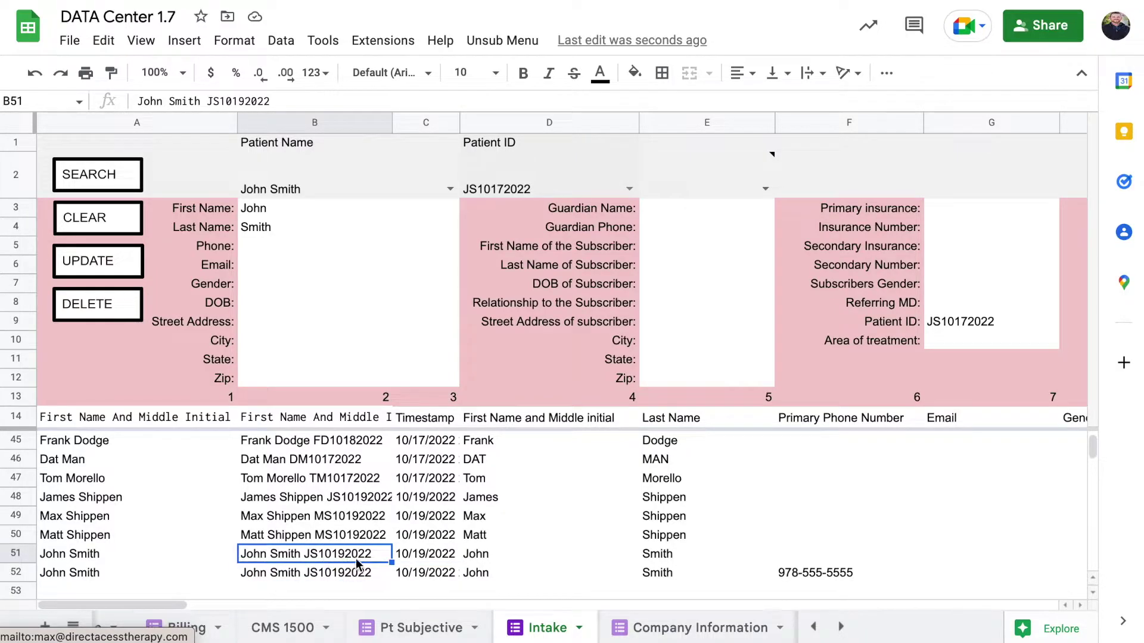
pyautogui.click(77, 559)
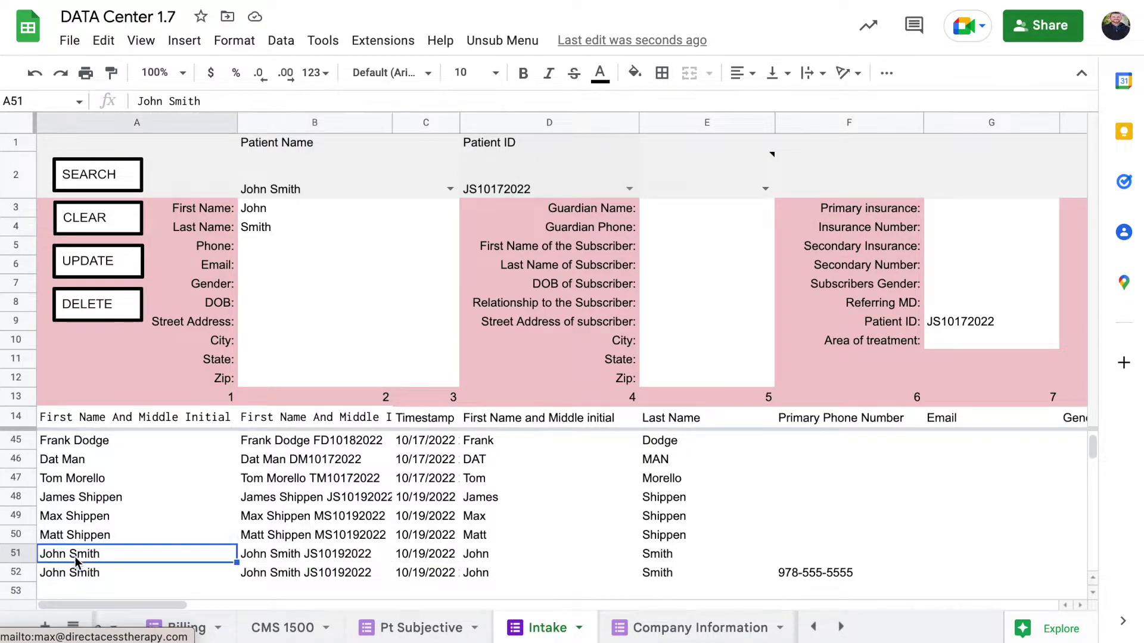
pyautogui.click(252, 559)
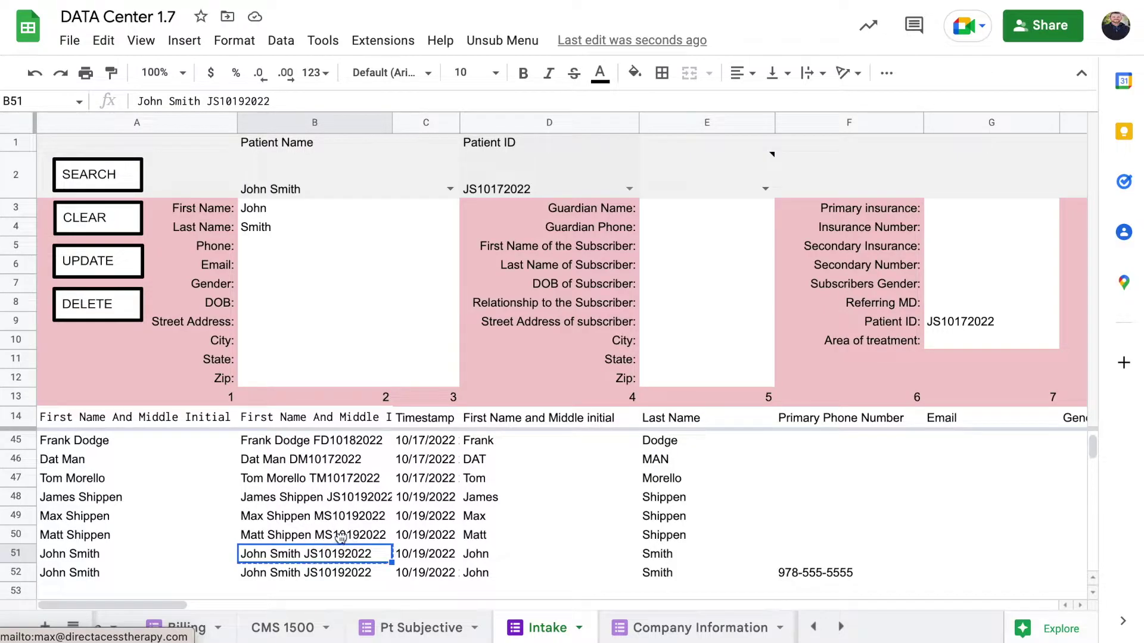
pyautogui.click(363, 574)
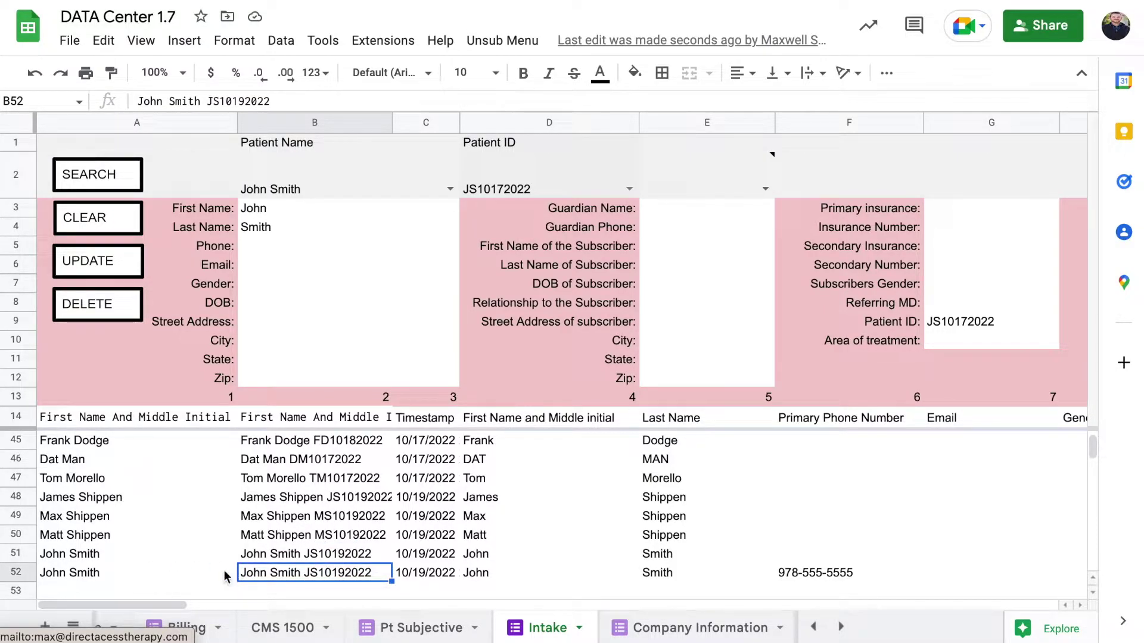
pyautogui.click(77, 572)
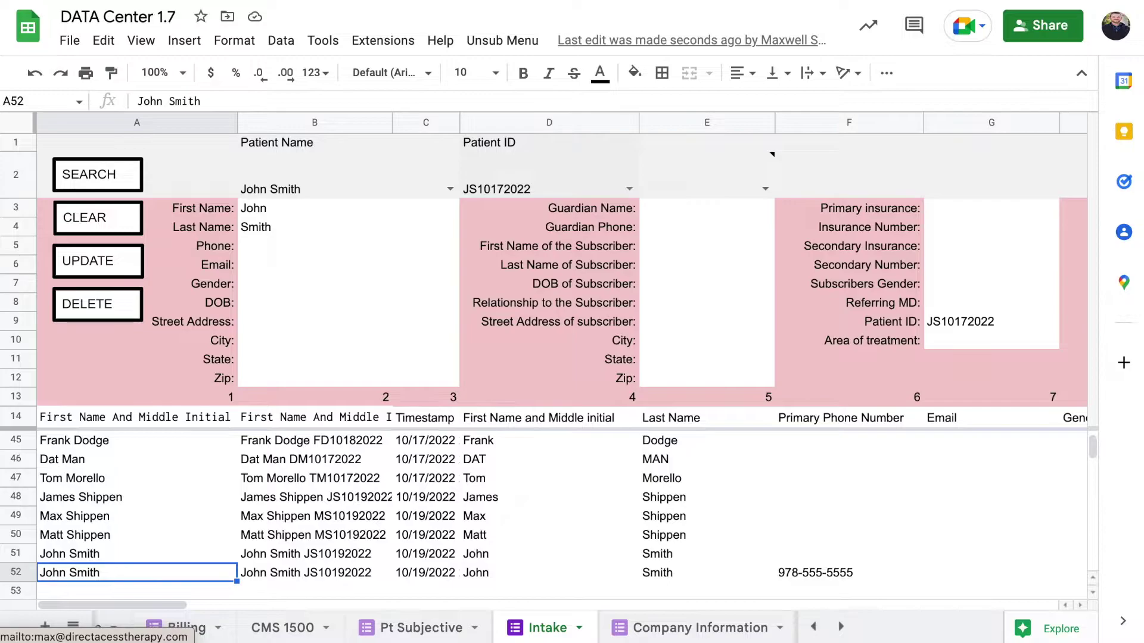
# Select the entire row 51 record using Ctrl+Shift+Right and bring up its row actions.
pyautogui.hotkey('ctrl', 'shift', 'Right')
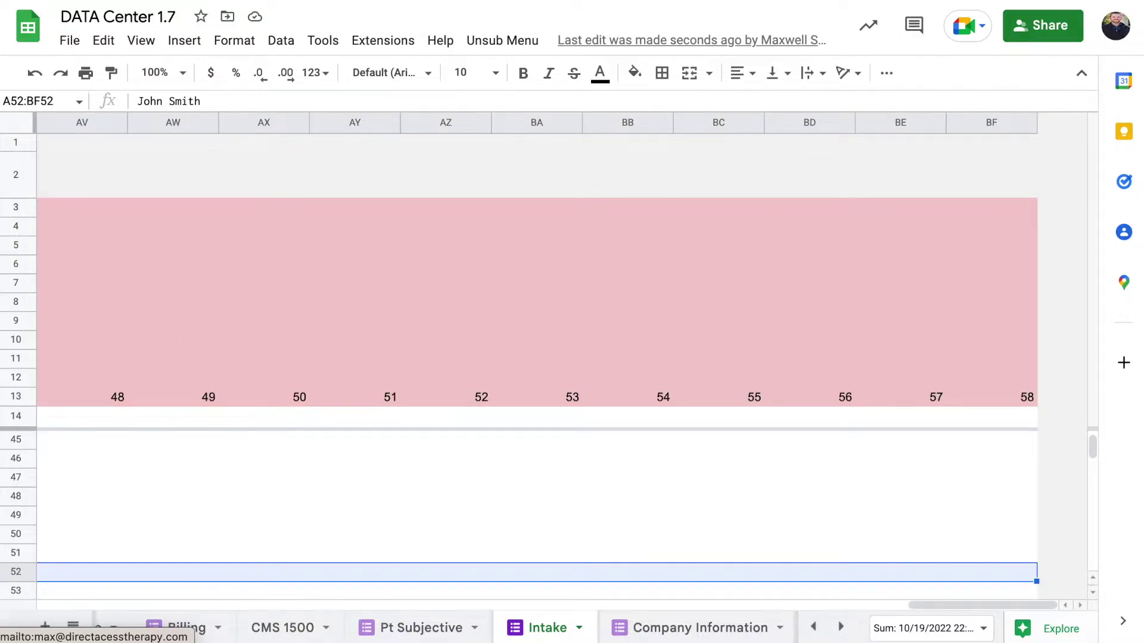
pyautogui.hotkey('ctrl', 'shift', 'Left')
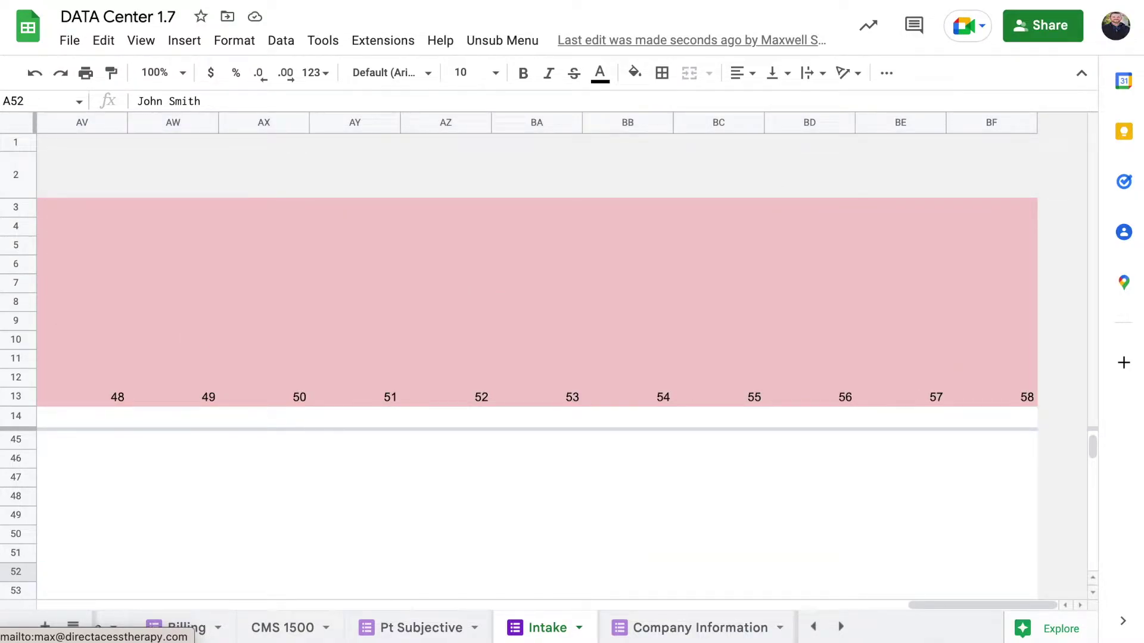
pyautogui.press('Up')
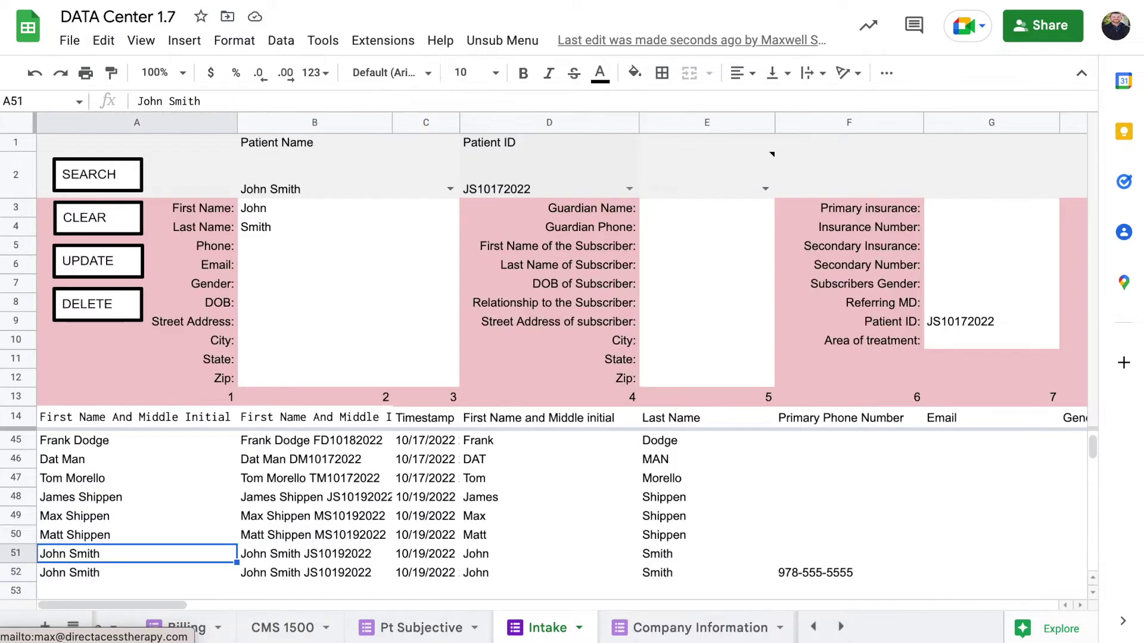
pyautogui.press('Up')
pyautogui.press('Up')
pyautogui.press('Down')
pyautogui.press('Down')
pyautogui.hotkey('ctrl', 'shift', 'Right')
pyautogui.hotkey('ctrl', 'shift', 'Right')
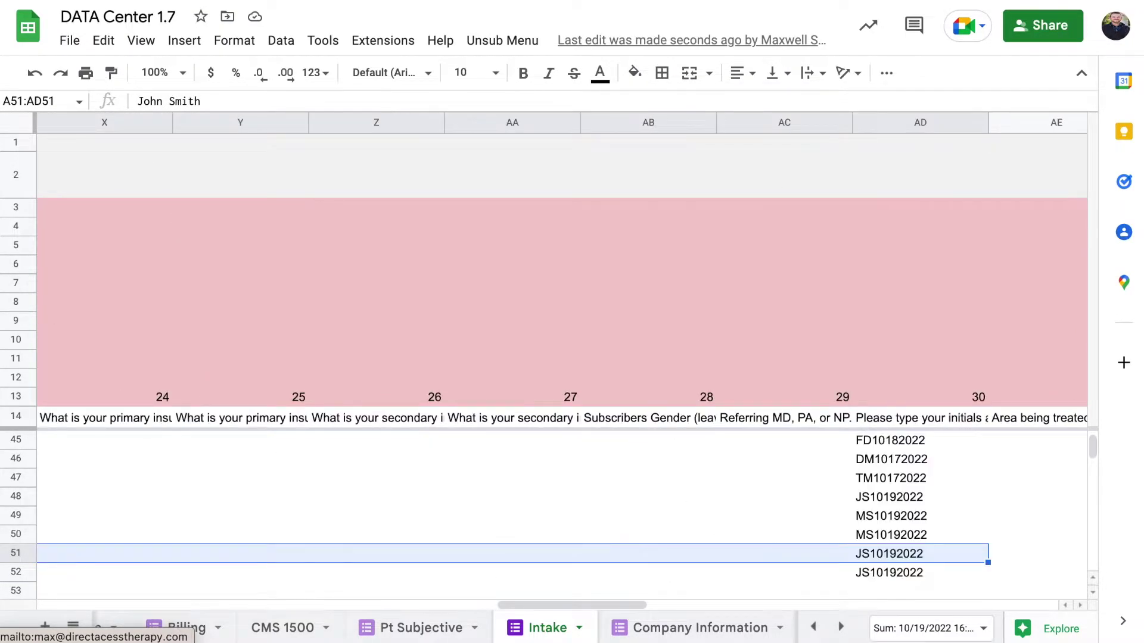
pyautogui.hotkey('ctrl', 'shift', 'Right')
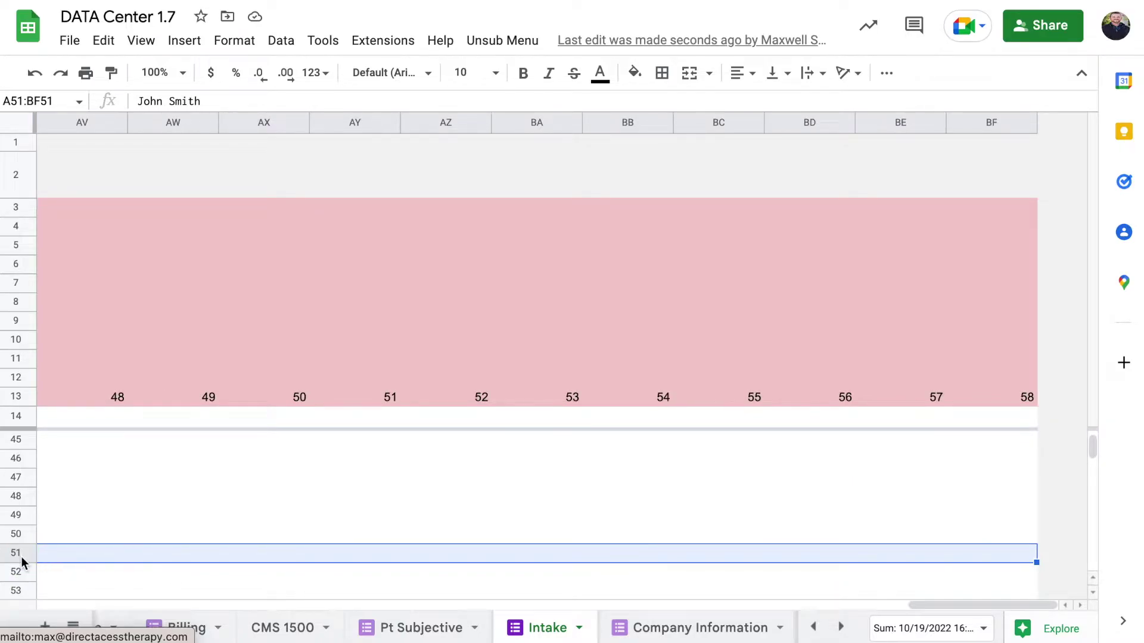
pyautogui.rightClick(29, 551)
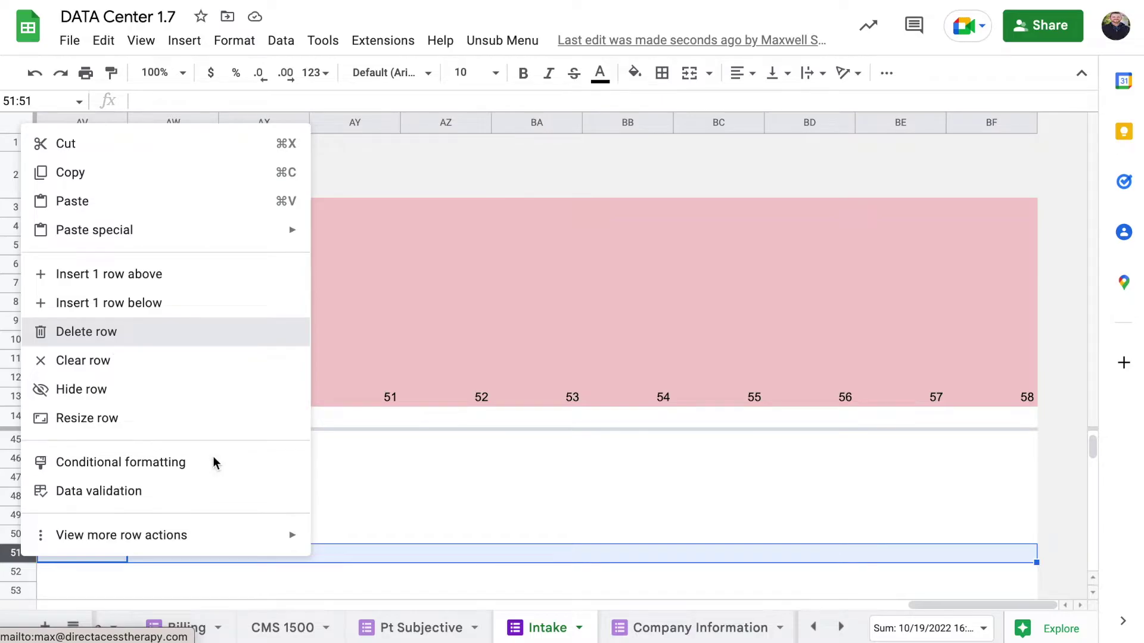
# Delete the duplicate row 51 record and bring up the Patient ID choices in D2.
pyautogui.hscroll(-20, 213, 456)
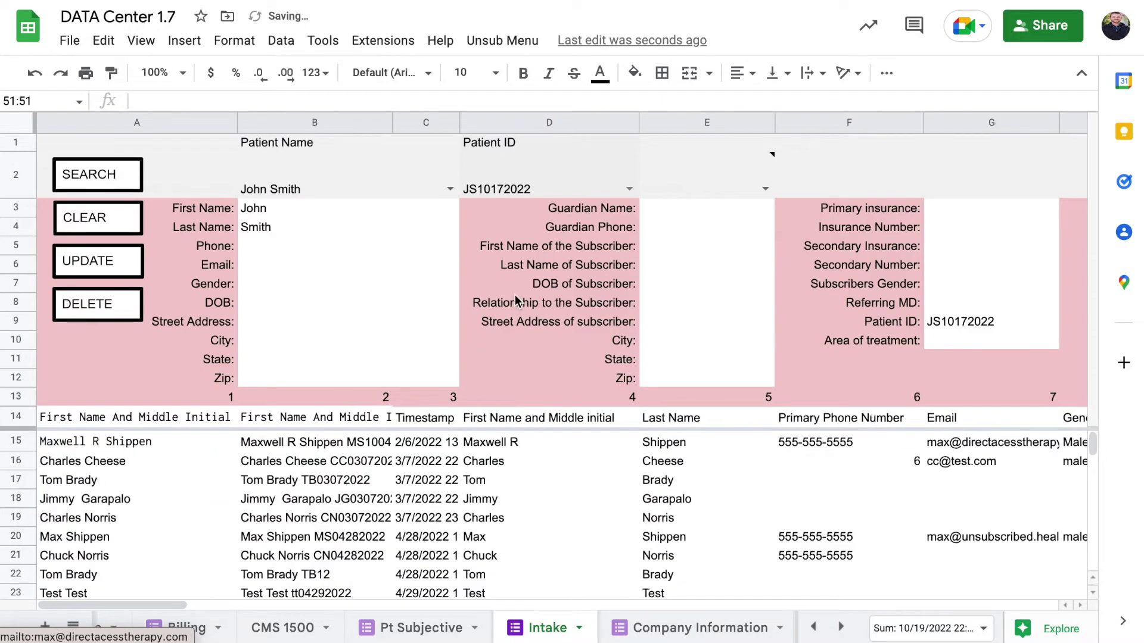
pyautogui.click(629, 188)
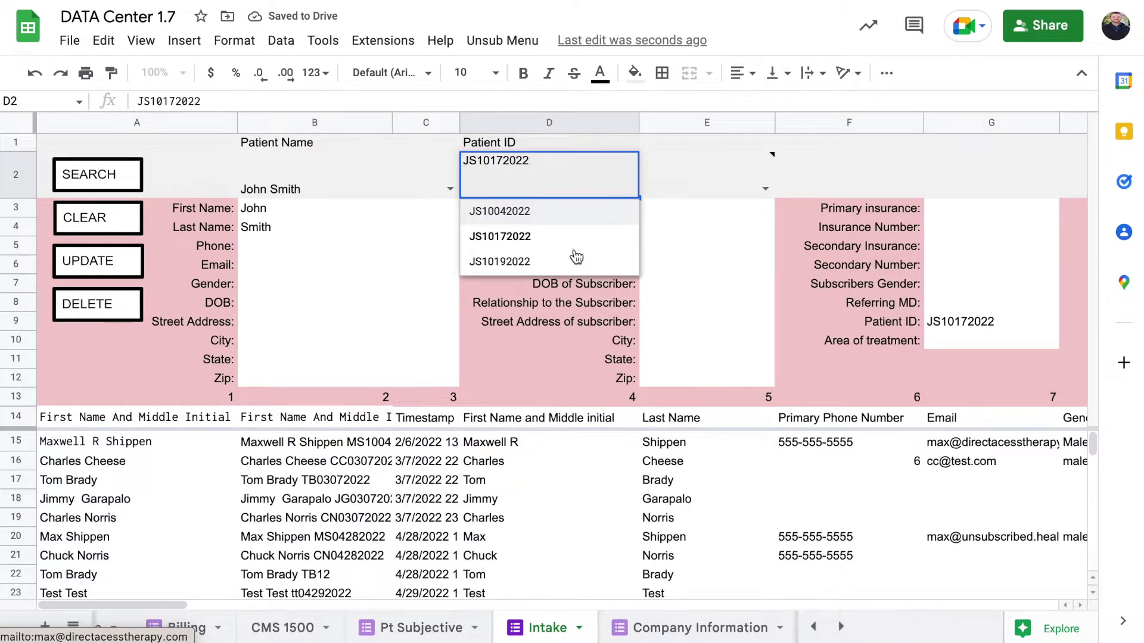
# Load the patient's record by ID via SEARCH and type their e-mail address into the Email field.
pyautogui.click(488, 263)
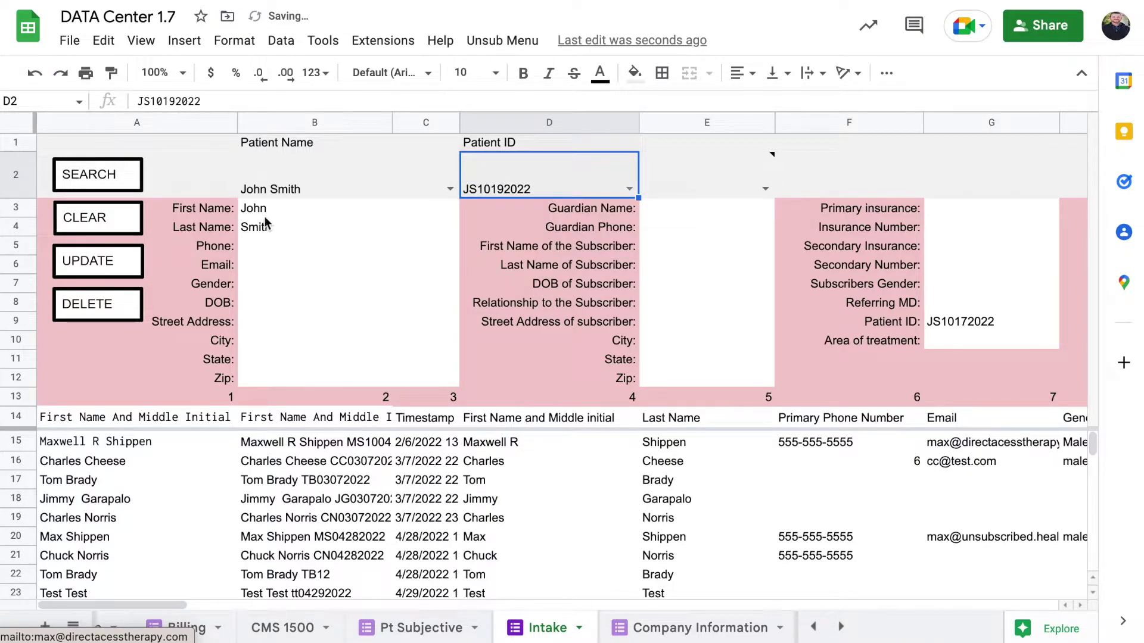
pyautogui.click(111, 179)
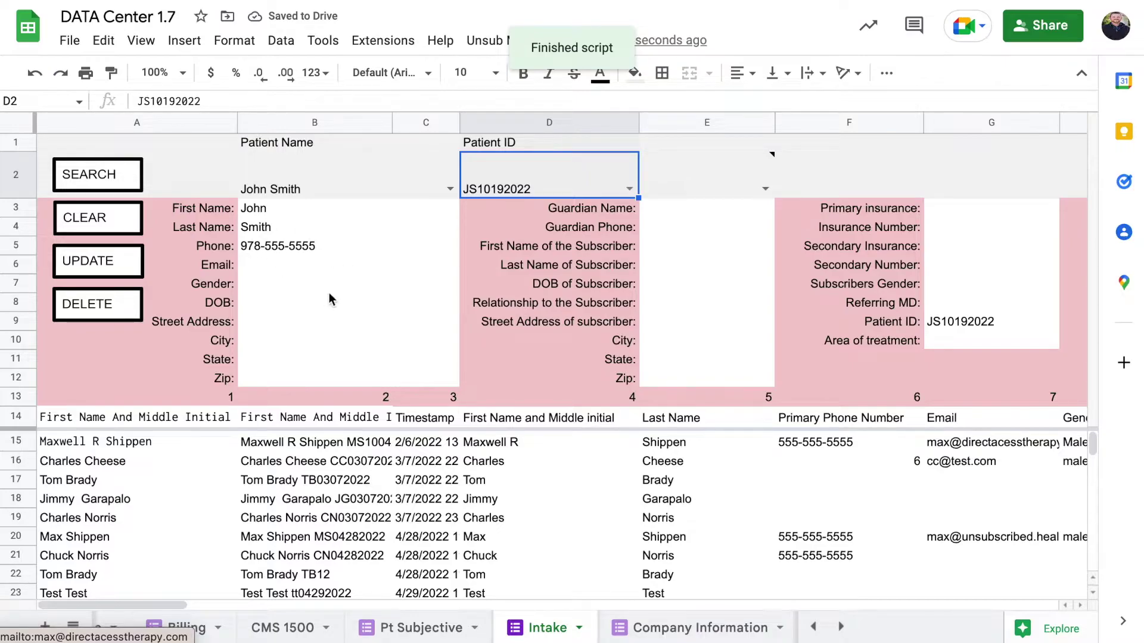
pyautogui.click(320, 269)
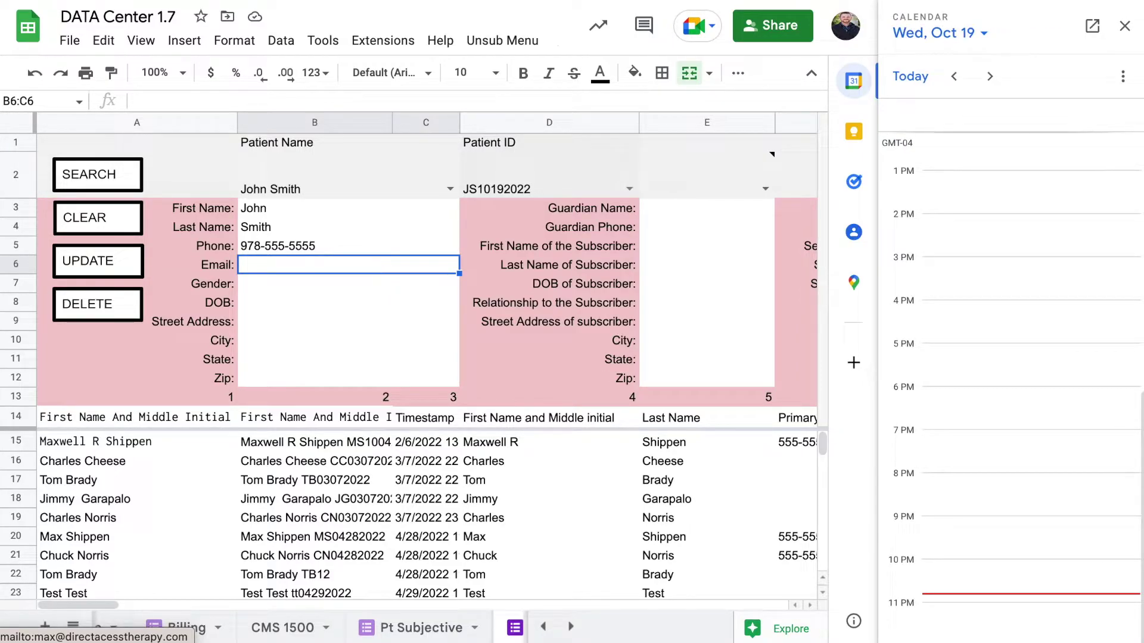
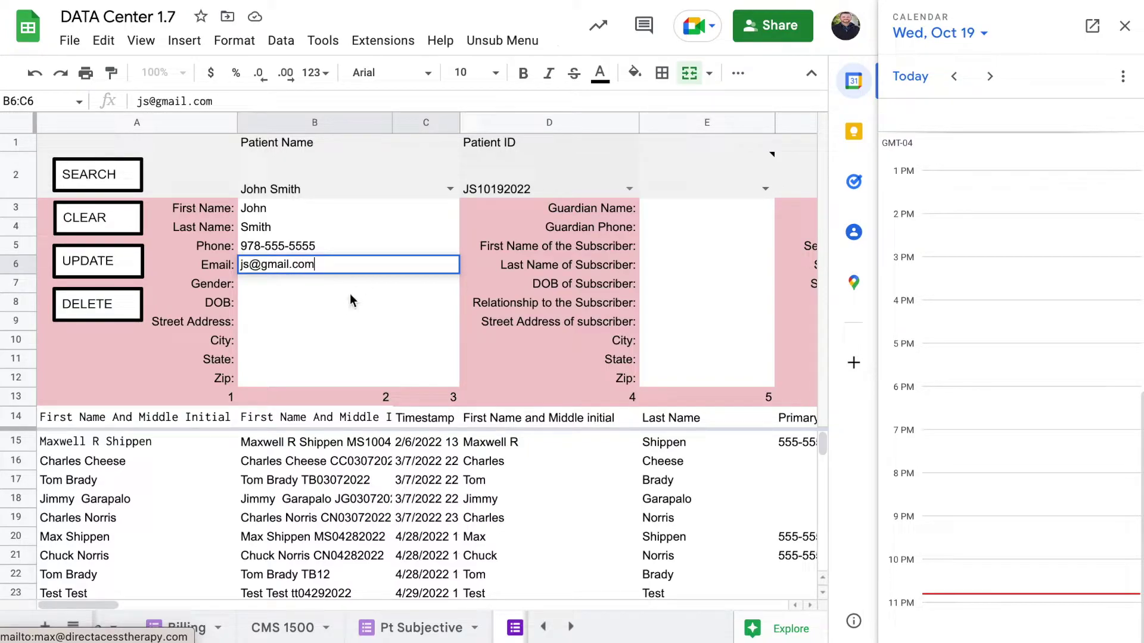
# Fill in the patient's gender and date of birth on the intake form.
pyautogui.press('Return')
pyautogui.write('Male')
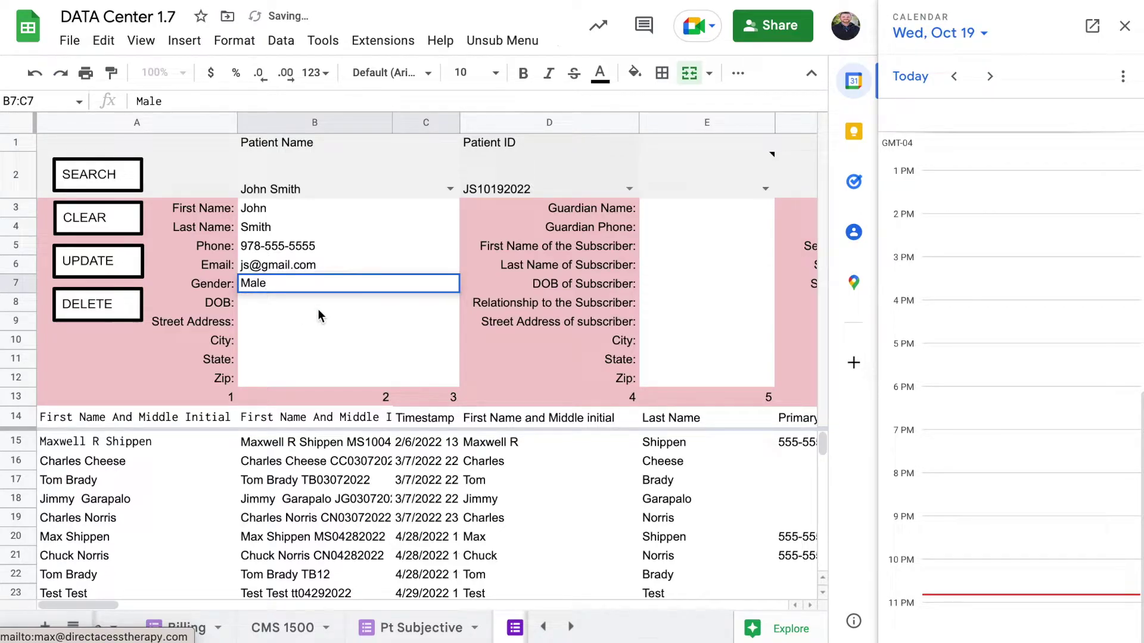
pyautogui.press('Return')
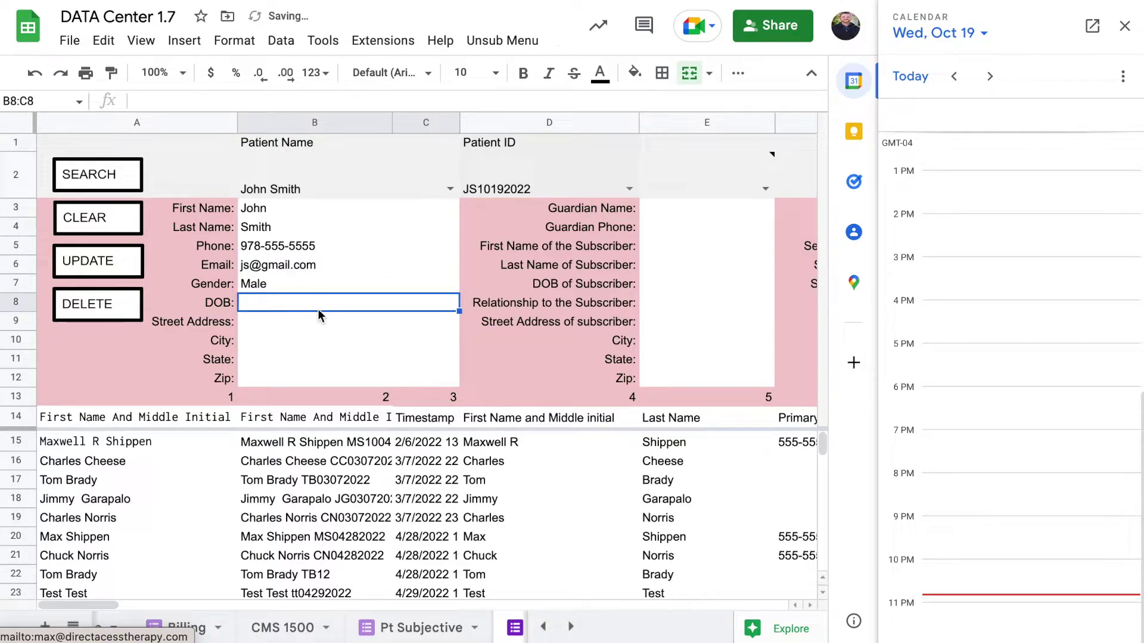
pyautogui.write('10')
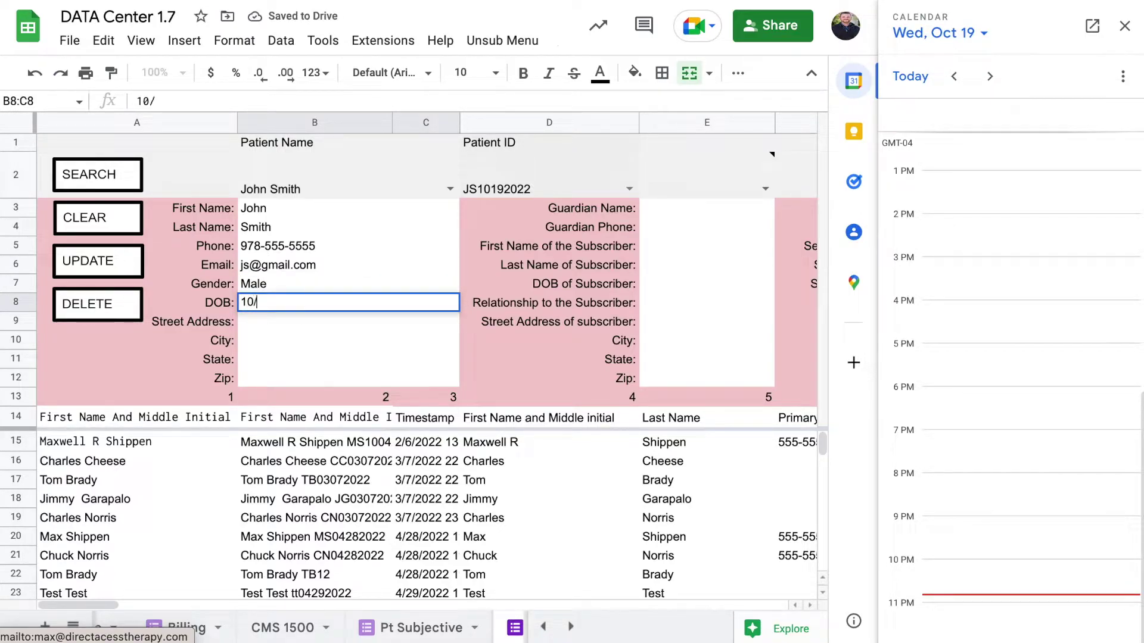
pyautogui.write('/18/2022')
pyautogui.click(300, 323)
# Enter the patient's street address, city, state and zip code.
pyautogui.write('123')
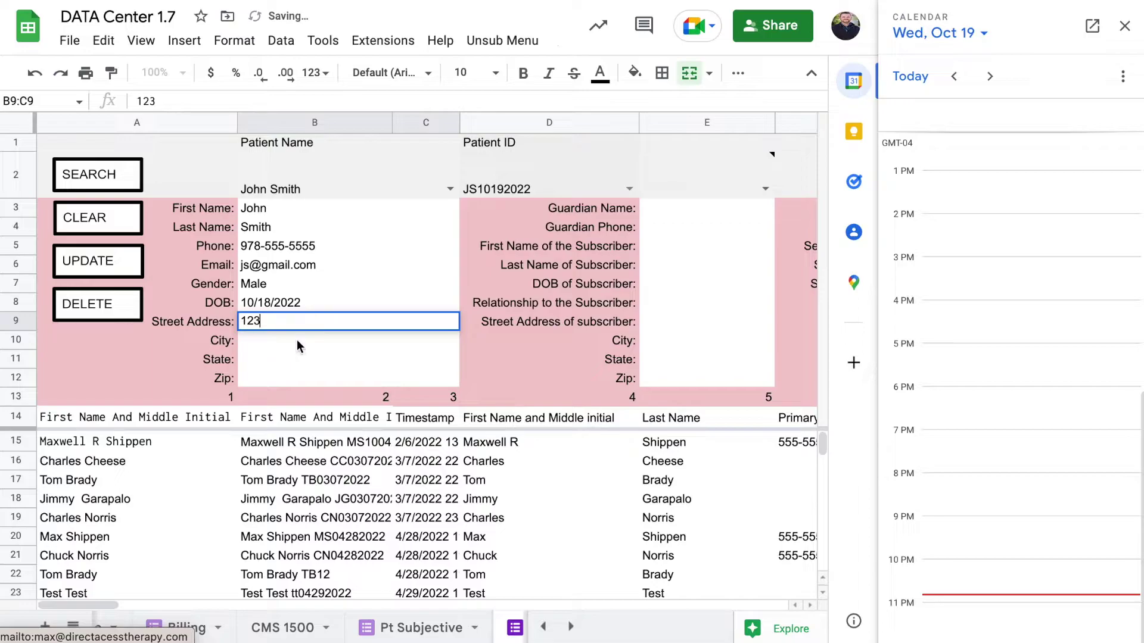
pyautogui.click(298, 346)
pyautogui.write('City')
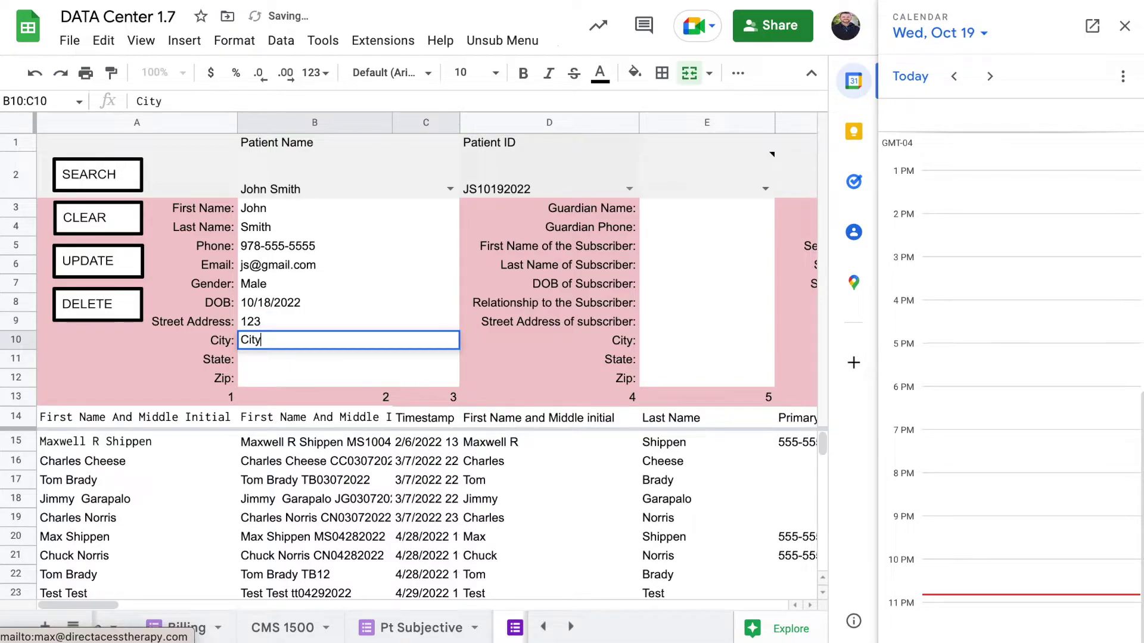
pyautogui.click(289, 371)
pyautogui.press('Up')
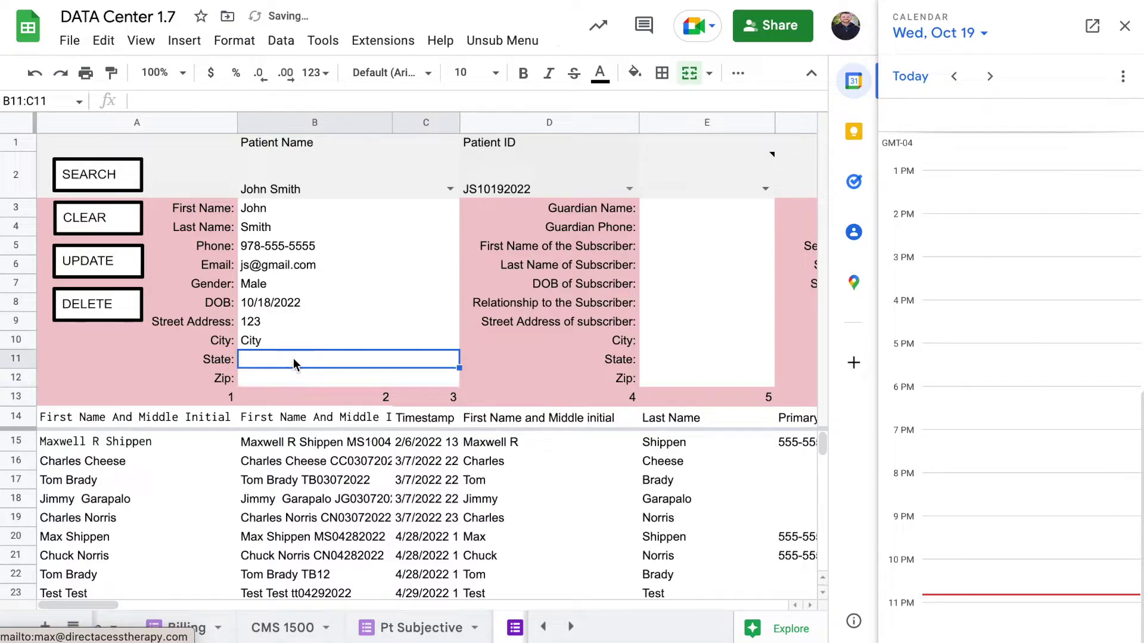
pyautogui.write('MA')
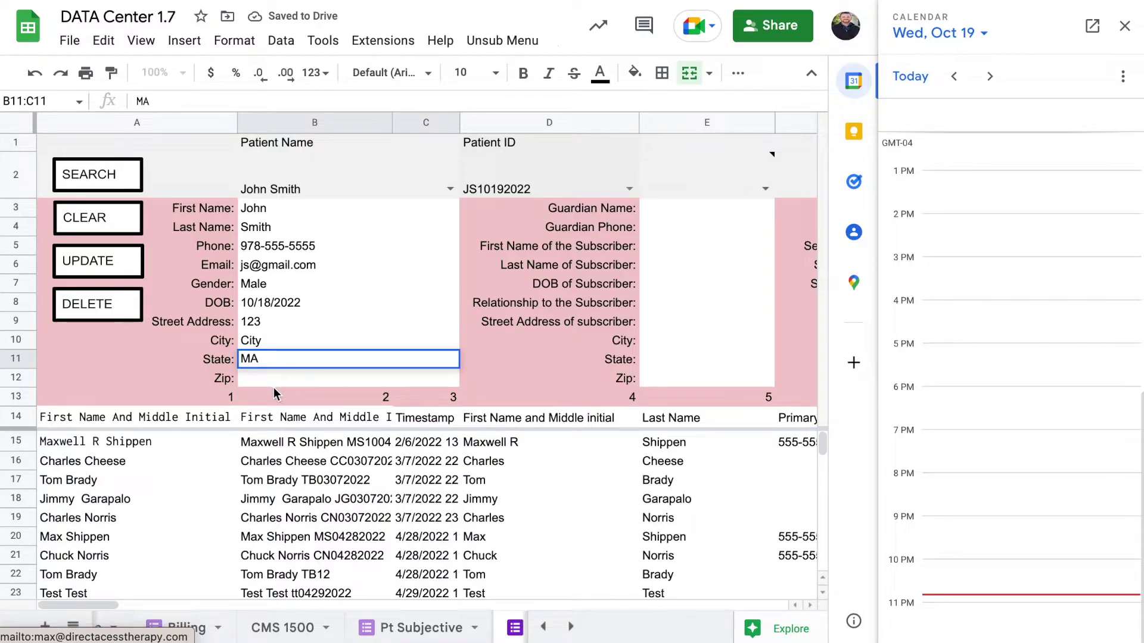
pyautogui.click(280, 385)
pyautogui.write('012345')
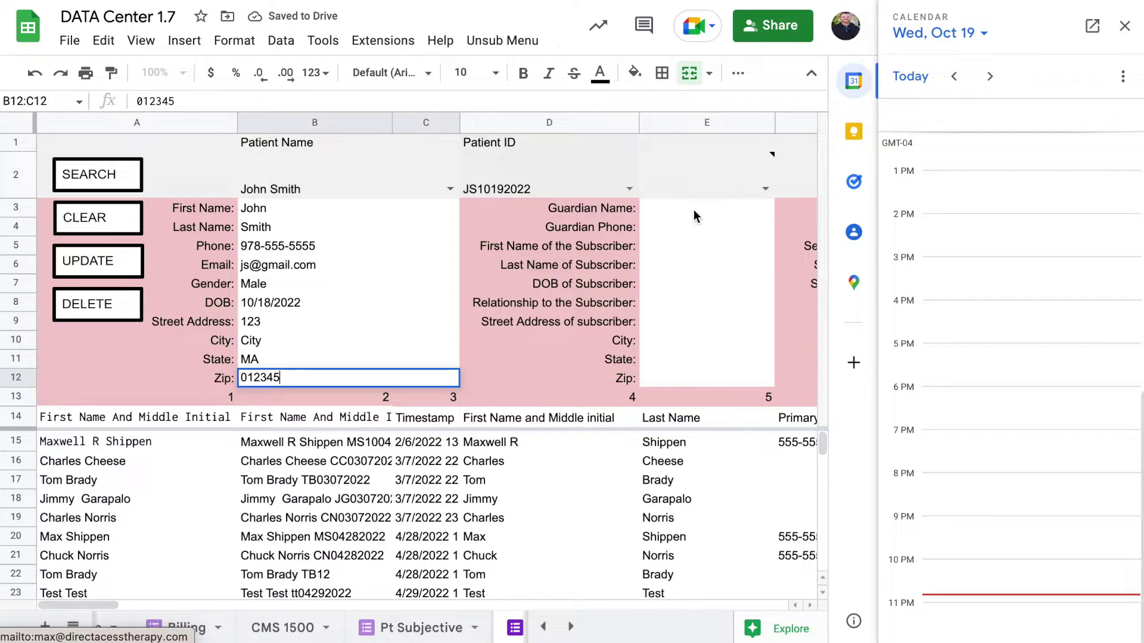
pyautogui.click(693, 210)
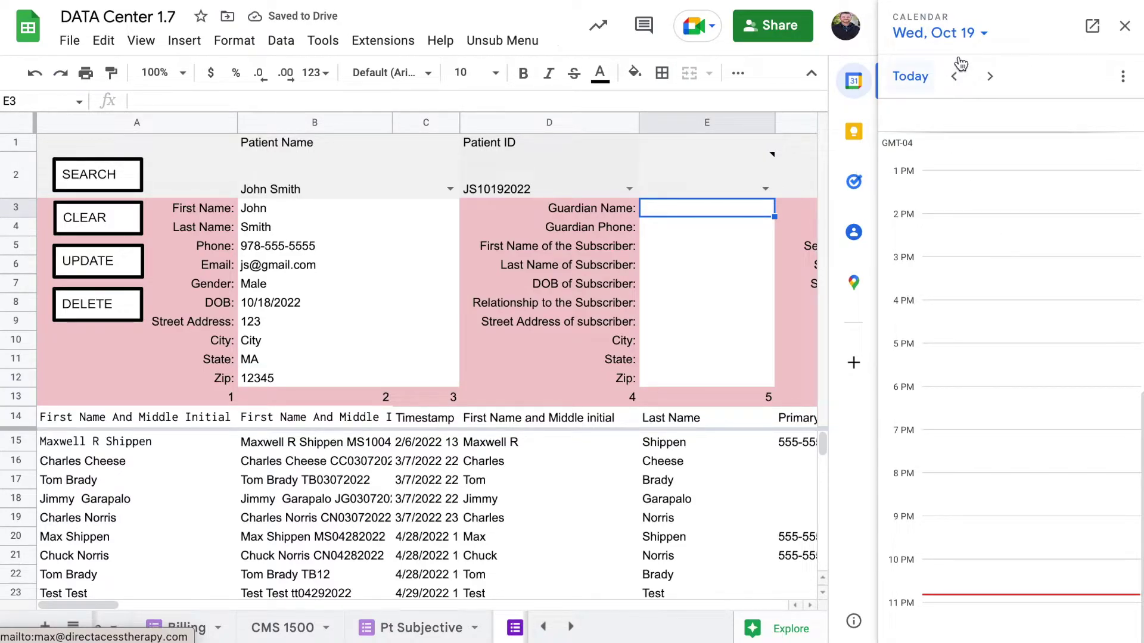
# Book a 1:30–2:30 PM event on Friday, October 21 titled with the patient's name and ID.
pyautogui.click(977, 34)
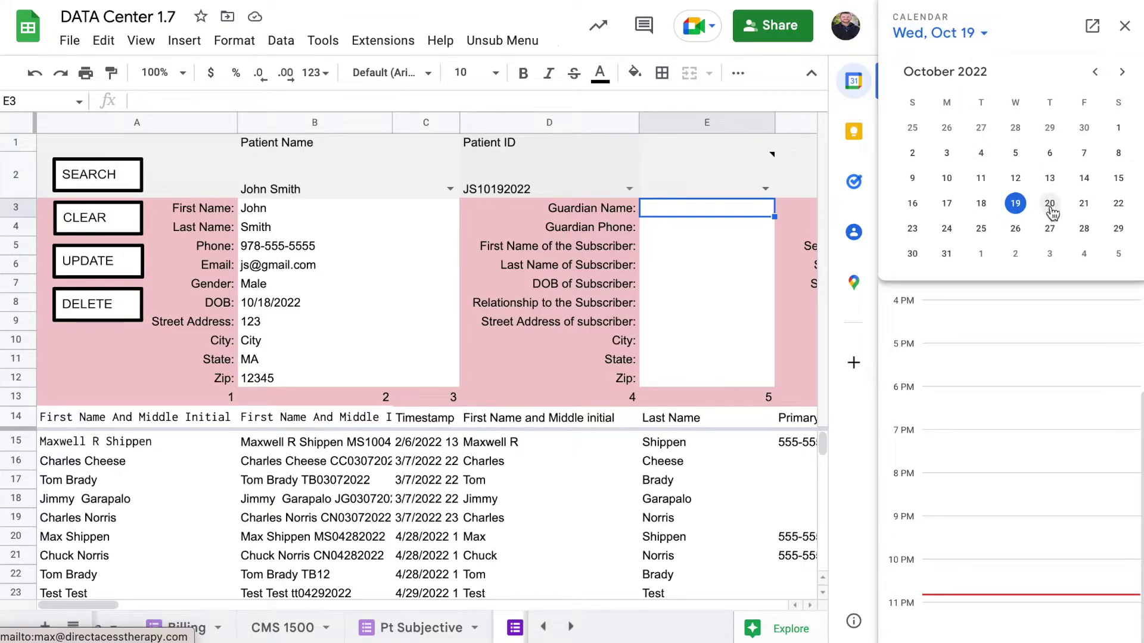
pyautogui.click(1084, 203)
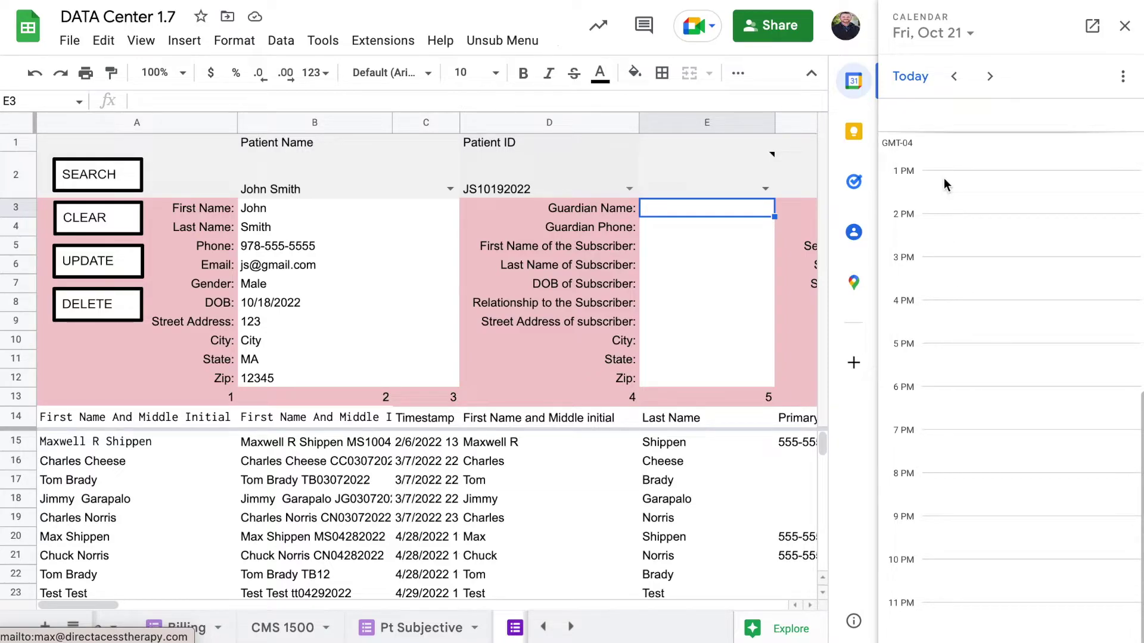
pyautogui.click(996, 203)
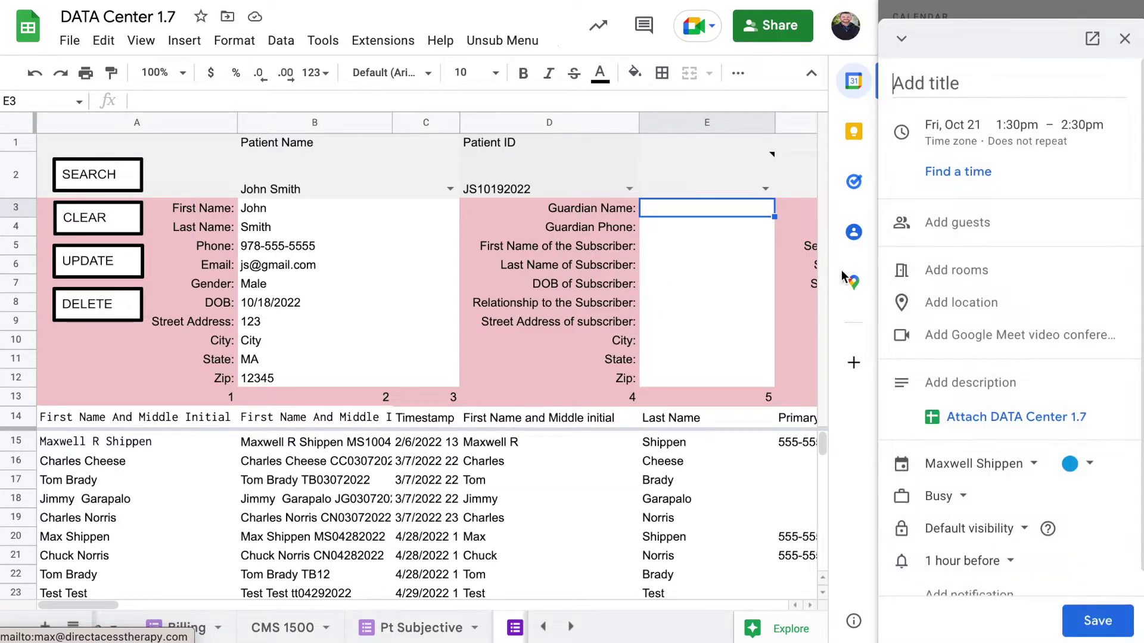
pyautogui.click(984, 78)
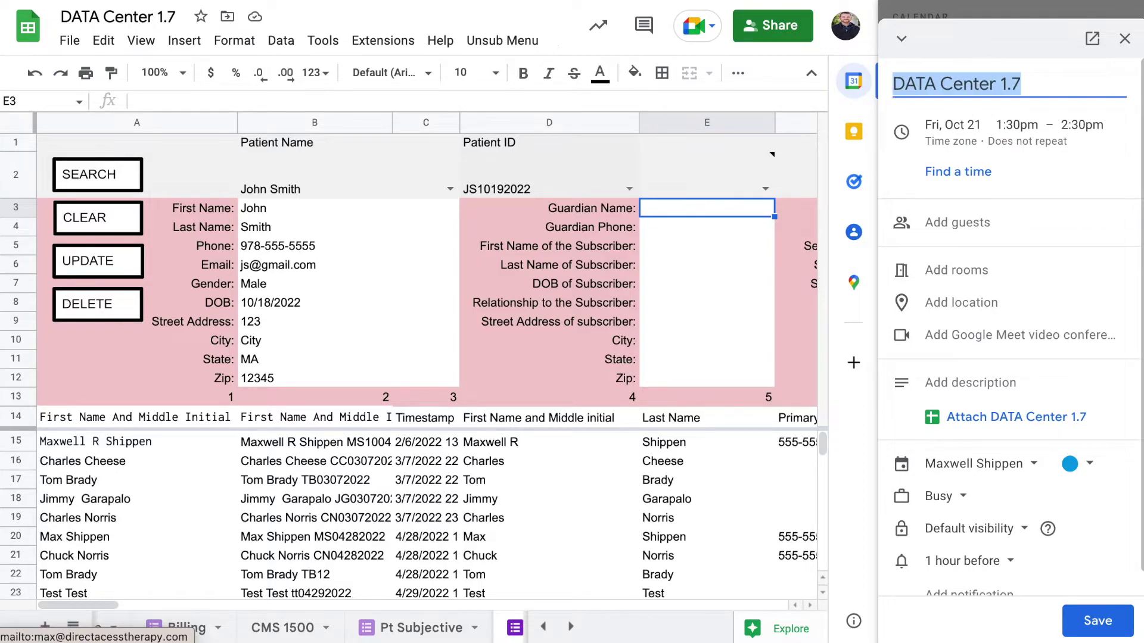
pyautogui.write('JS10')
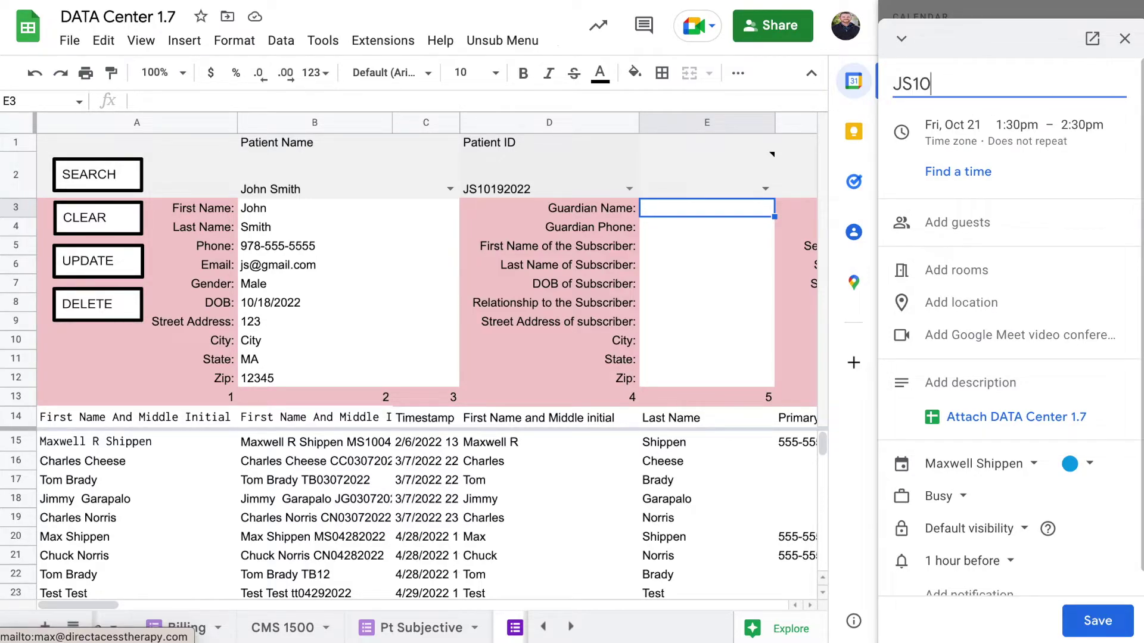
pyautogui.write('192022John')
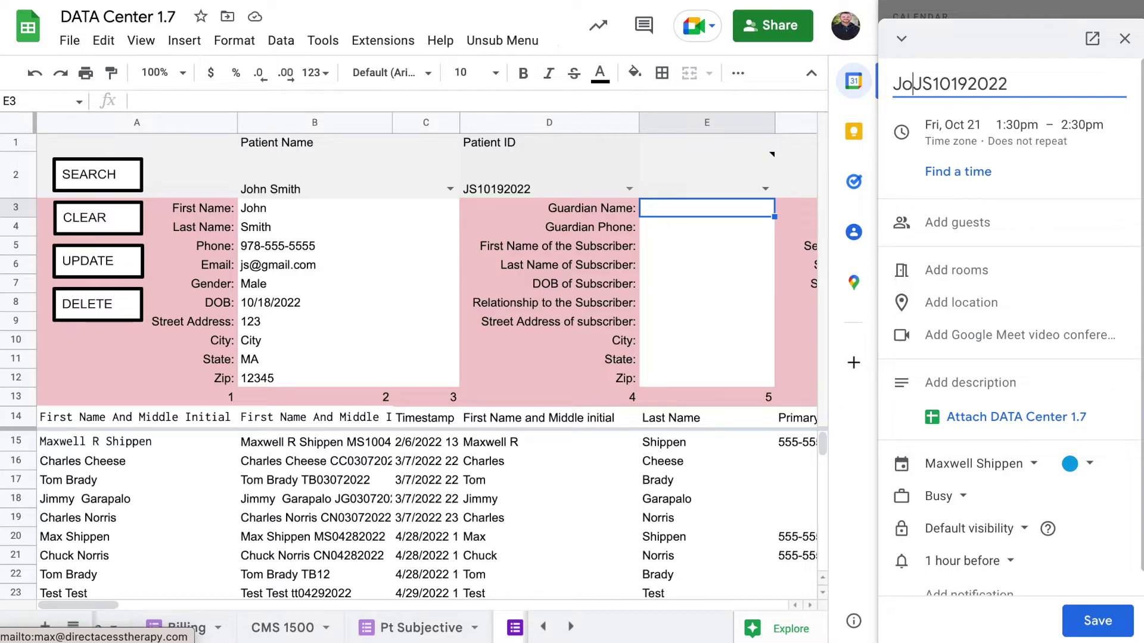
pyautogui.write(' Smith')
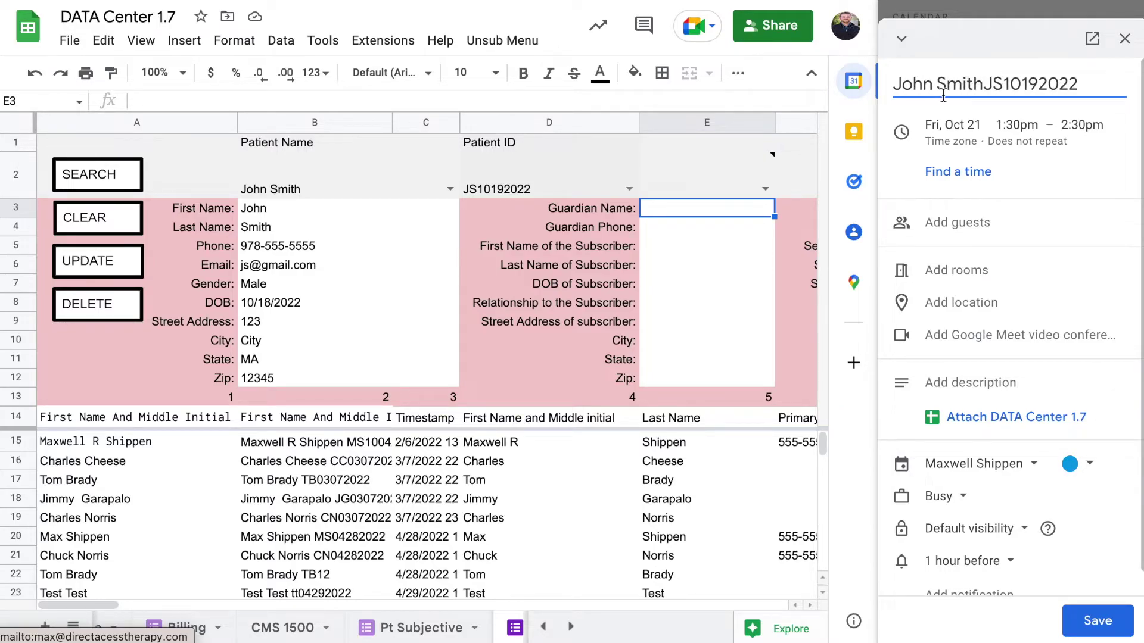
pyautogui.write(' -')
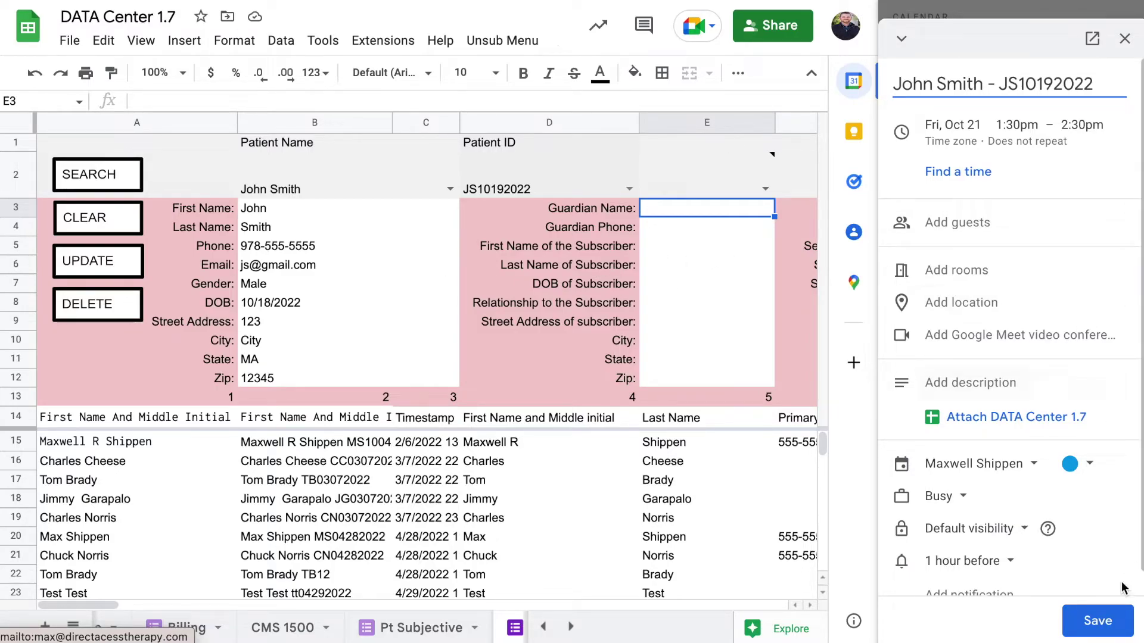
pyautogui.click(1089, 632)
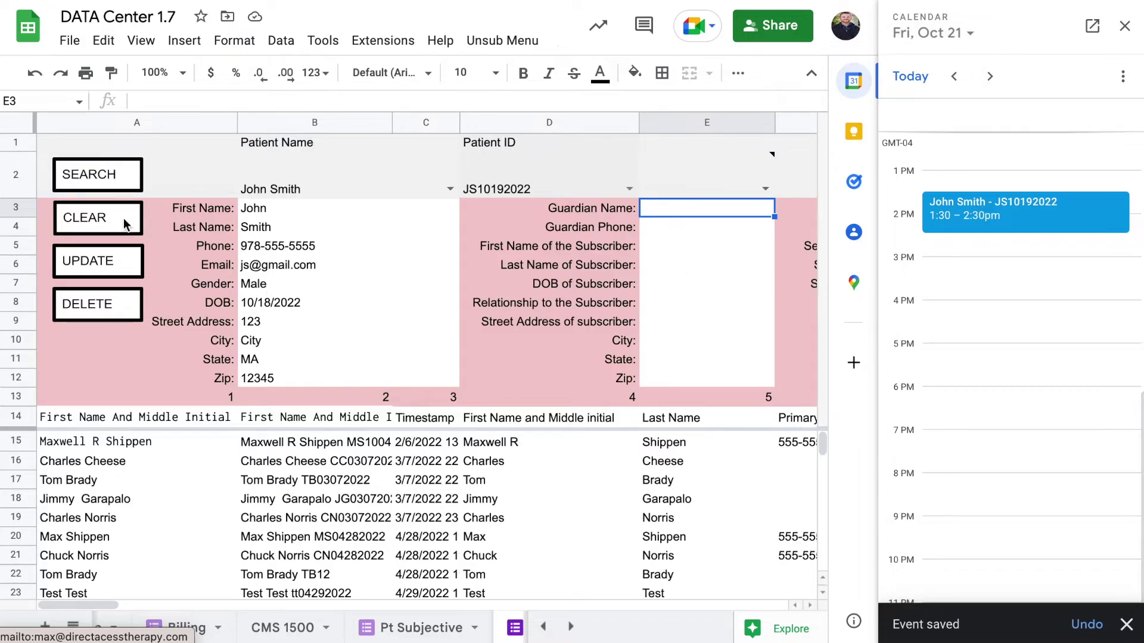
# Write the intake form into the data table with UPDATE and acknowledge the confirmation.
pyautogui.click(115, 273)
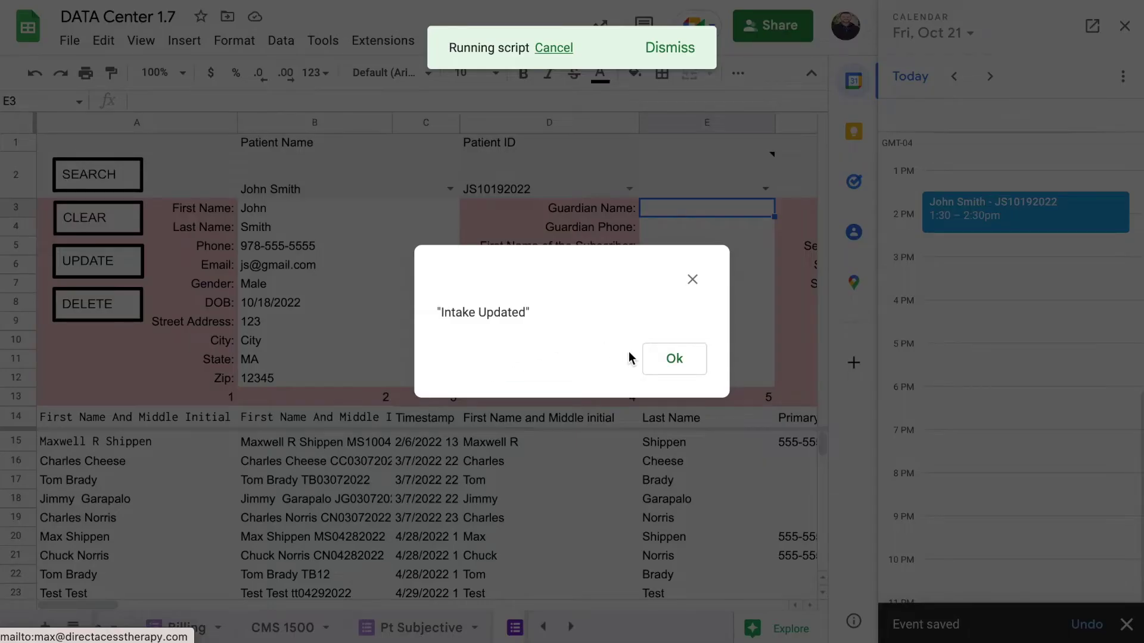
pyautogui.click(670, 366)
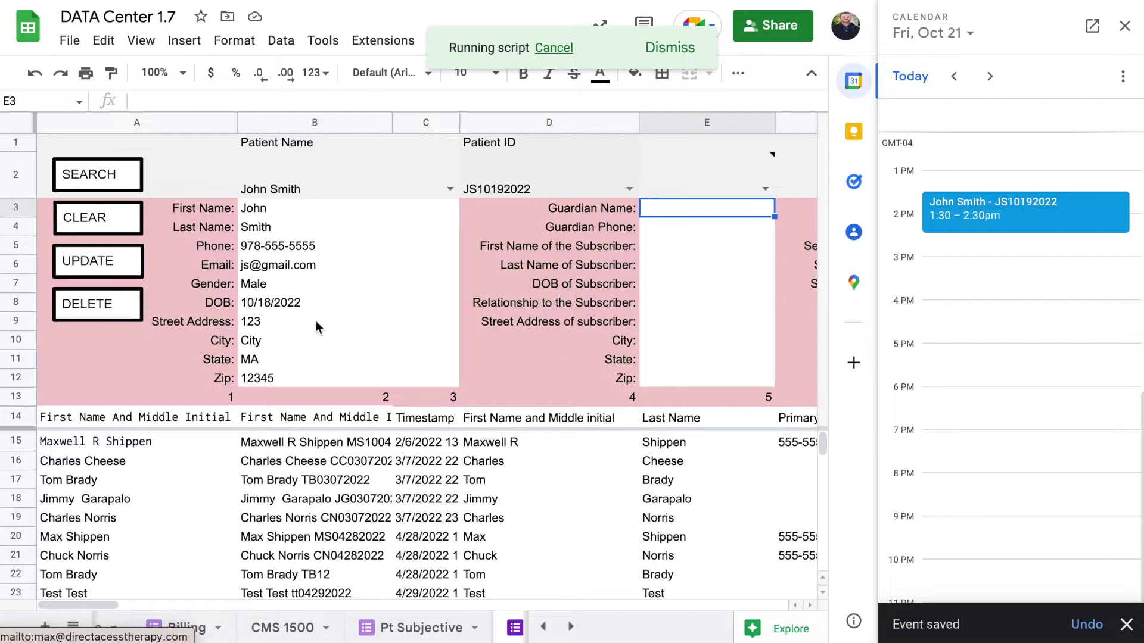
pyautogui.scroll(-10, 390, 280)
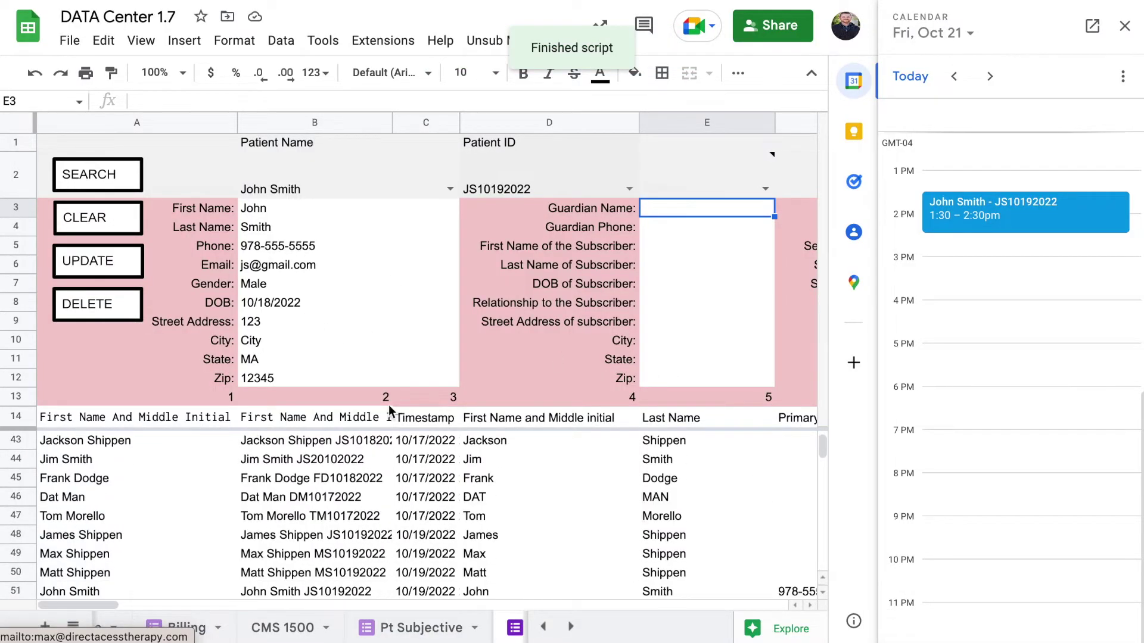
pyautogui.scroll(5, 384, 495)
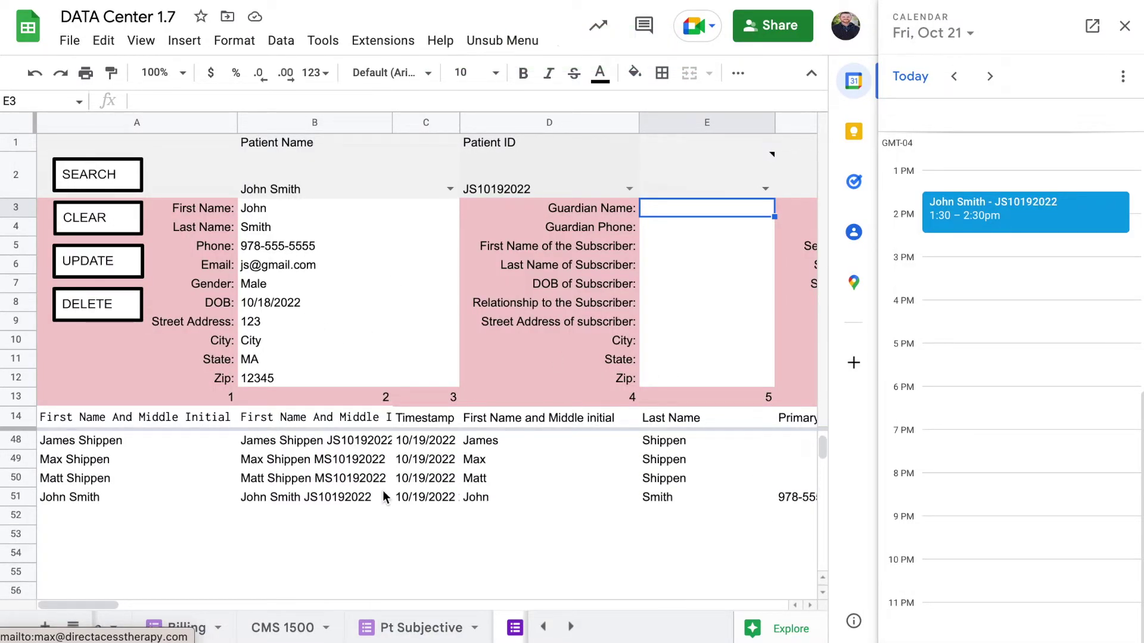
# Review the values in new row 51, then clear the intake form.
pyautogui.click(486, 499)
pyautogui.press('Down')
pyautogui.press('Right')
pyautogui.press('Right')
pyautogui.press('Right')
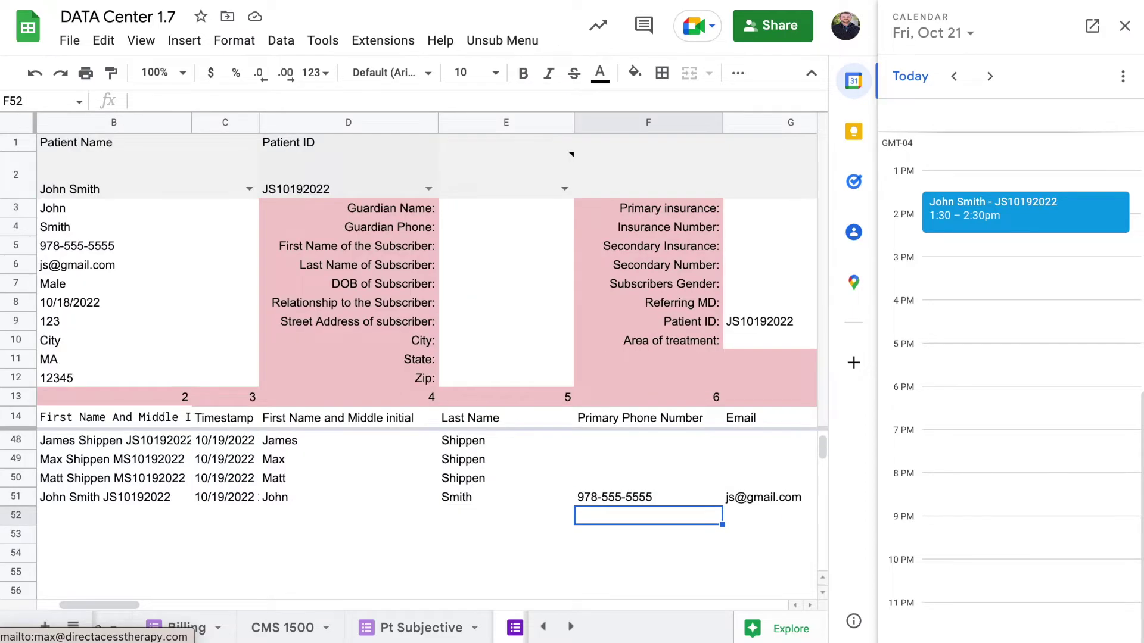
pyautogui.press('Right')
pyautogui.press('Right')
pyautogui.press('Right')
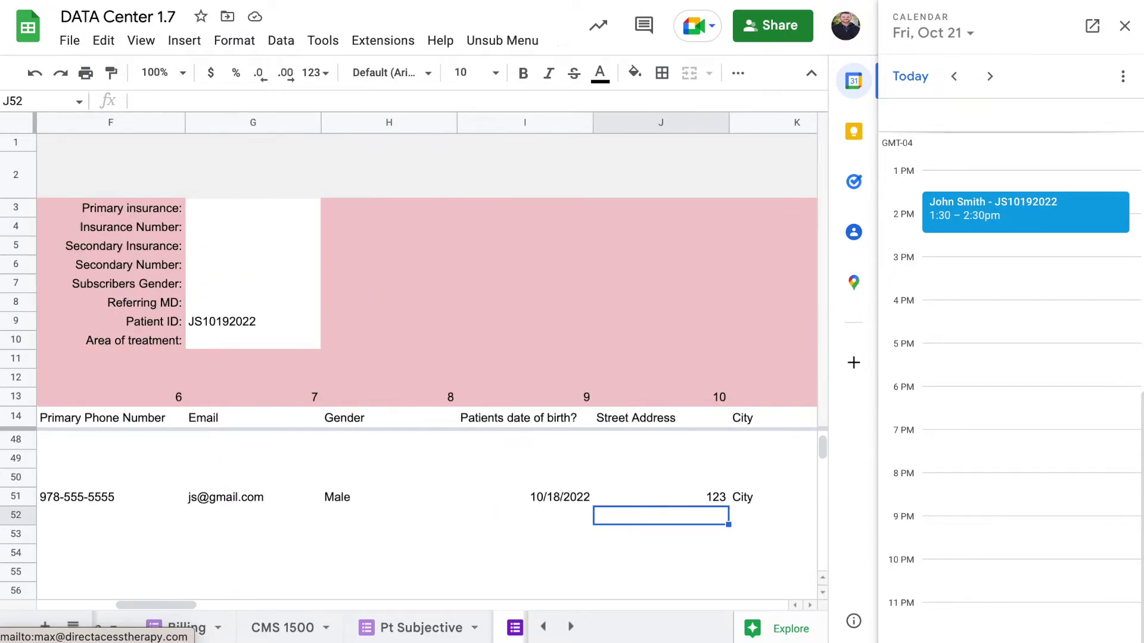
pyautogui.press('Right')
pyautogui.press('Left')
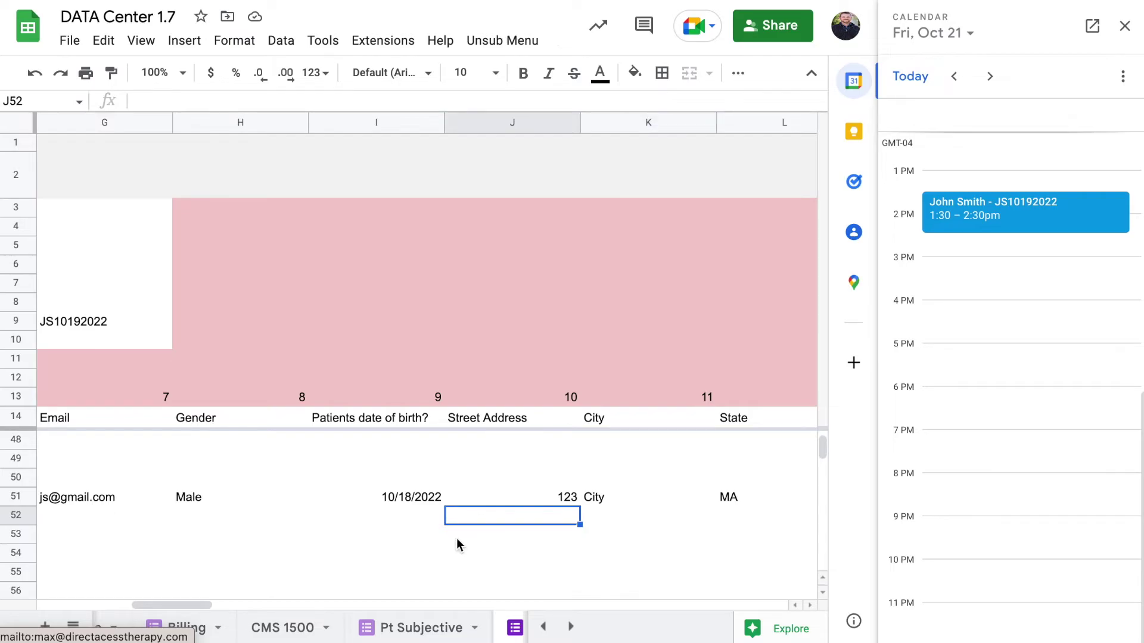
pyautogui.hscroll(-10, 456, 538)
pyautogui.click(108, 234)
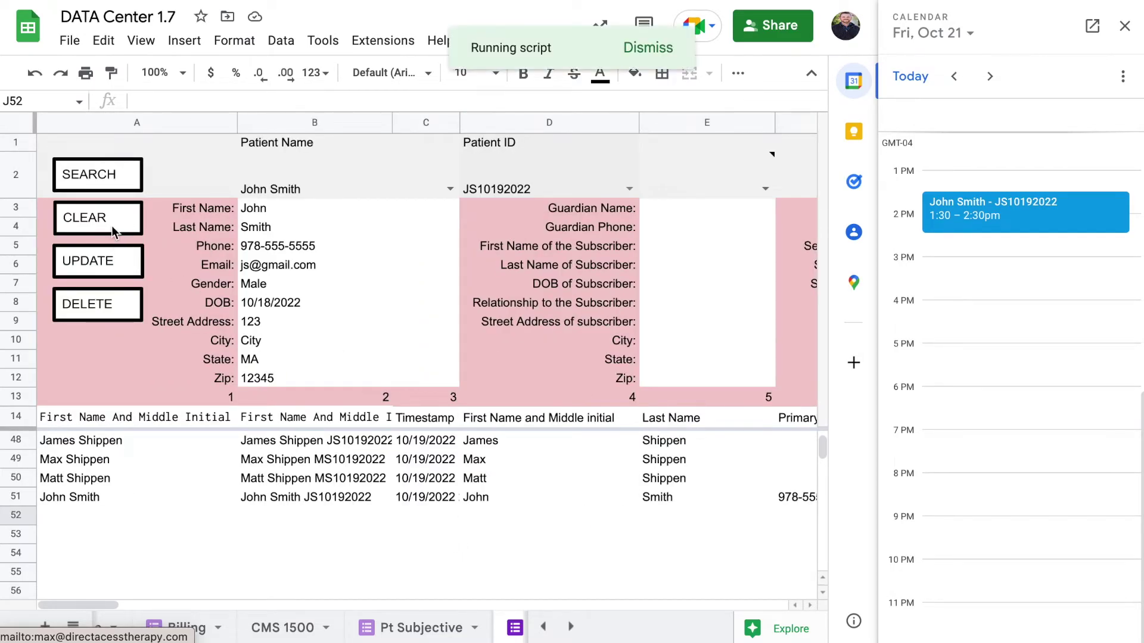
# Reload the patient's record via the B2 name and D2 ID dropdowns, then close the Calendar panel.
pyautogui.click(452, 188)
pyautogui.scroll(-3, 376, 362)
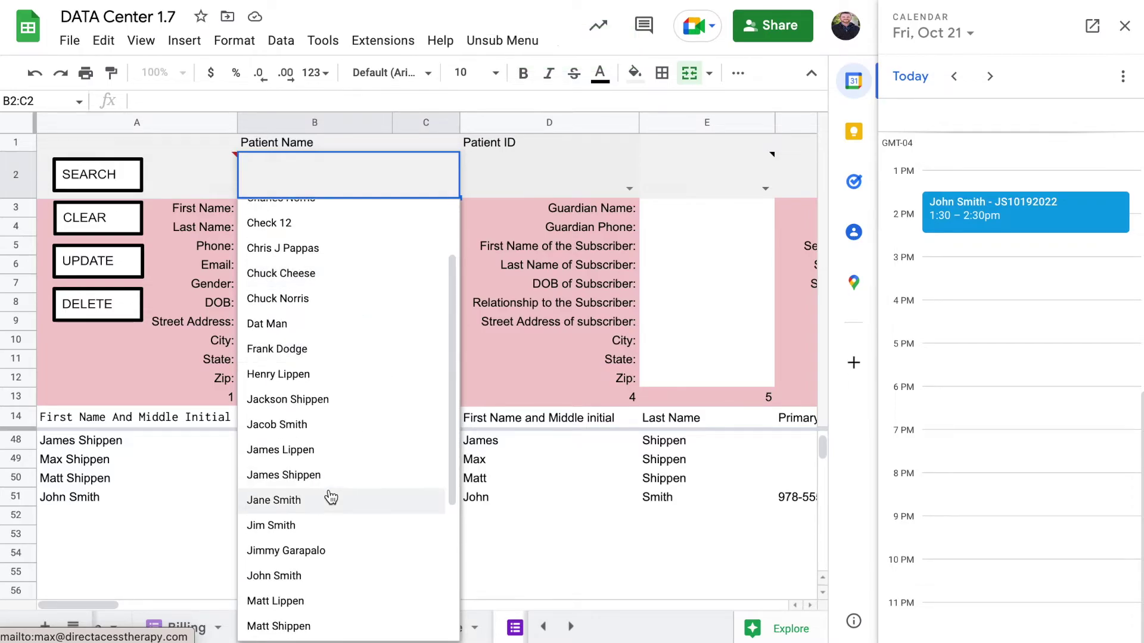
pyautogui.scroll(-1, 316, 548)
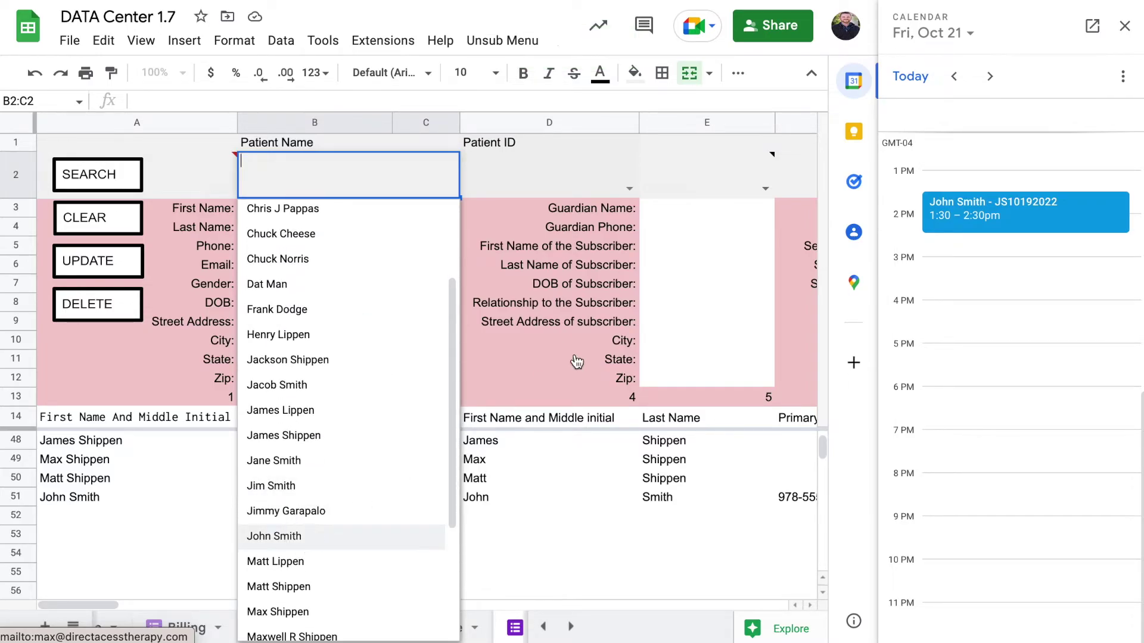
pyautogui.press('Return')
pyautogui.click(629, 188)
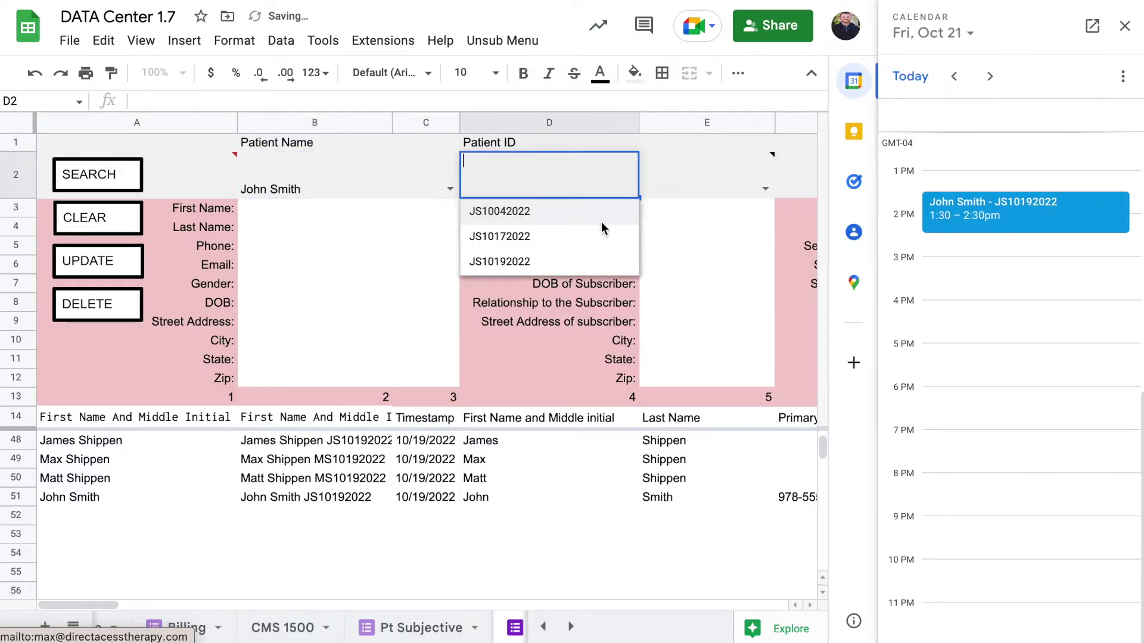
pyautogui.click(553, 261)
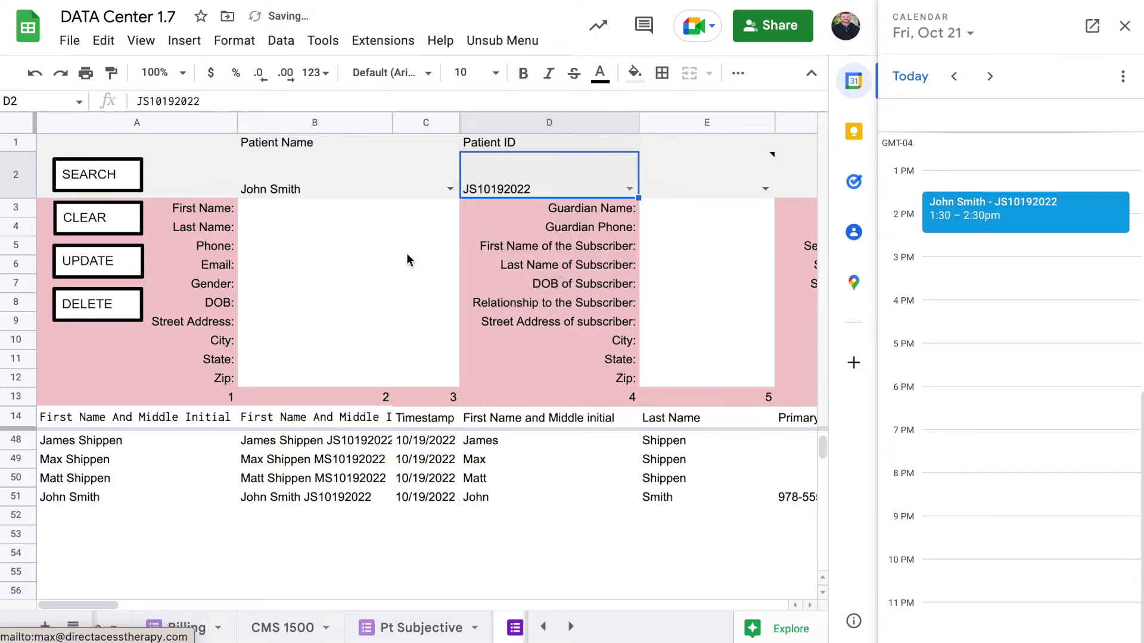
pyautogui.click(136, 179)
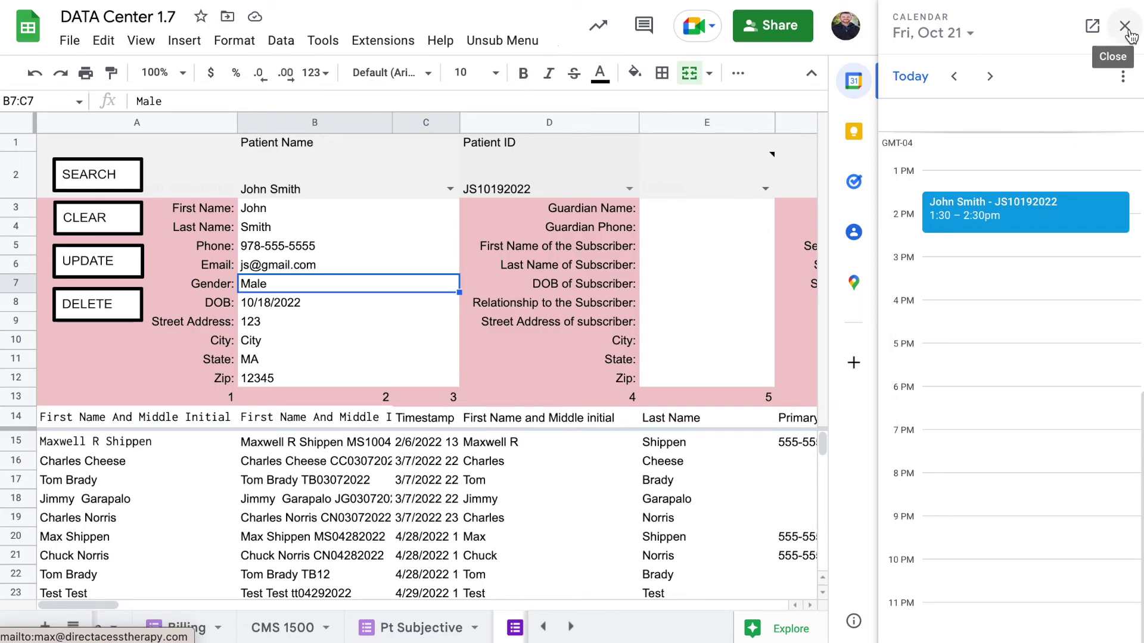
pyautogui.click(1125, 26)
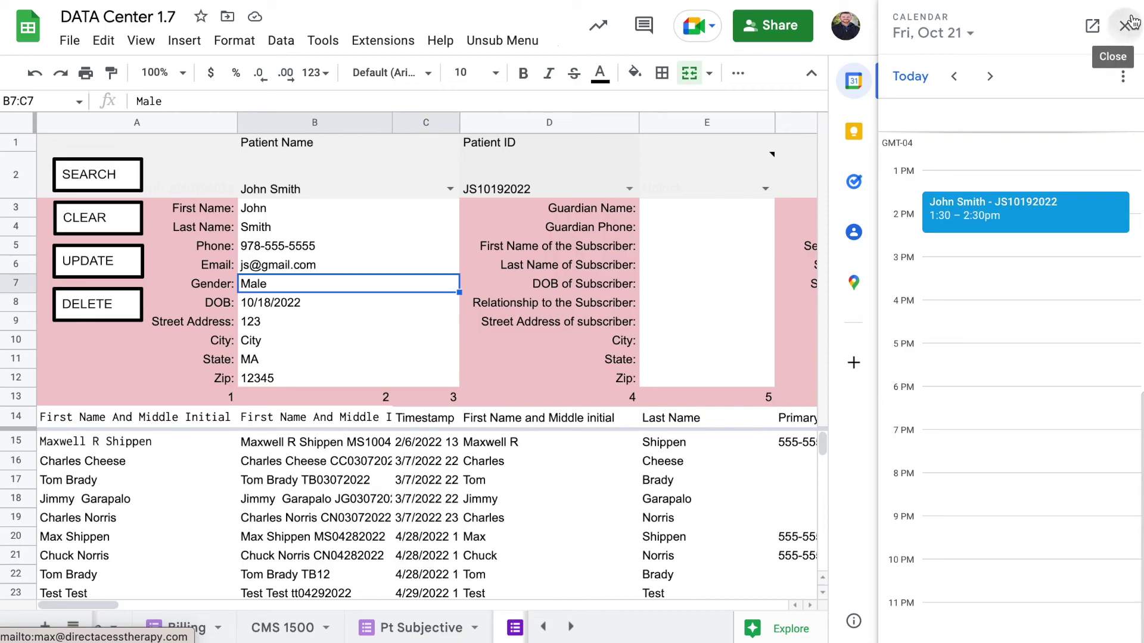